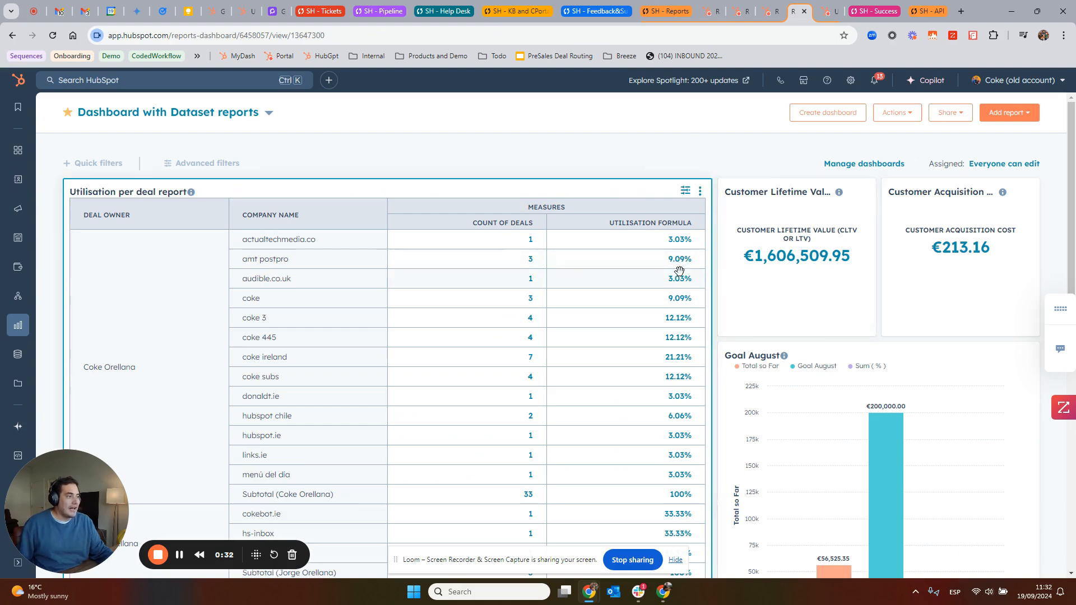
# Review the Utilisation per deal report on the dashboard and its setup in the report builder.
pyautogui.scroll(-4, 643, 263)
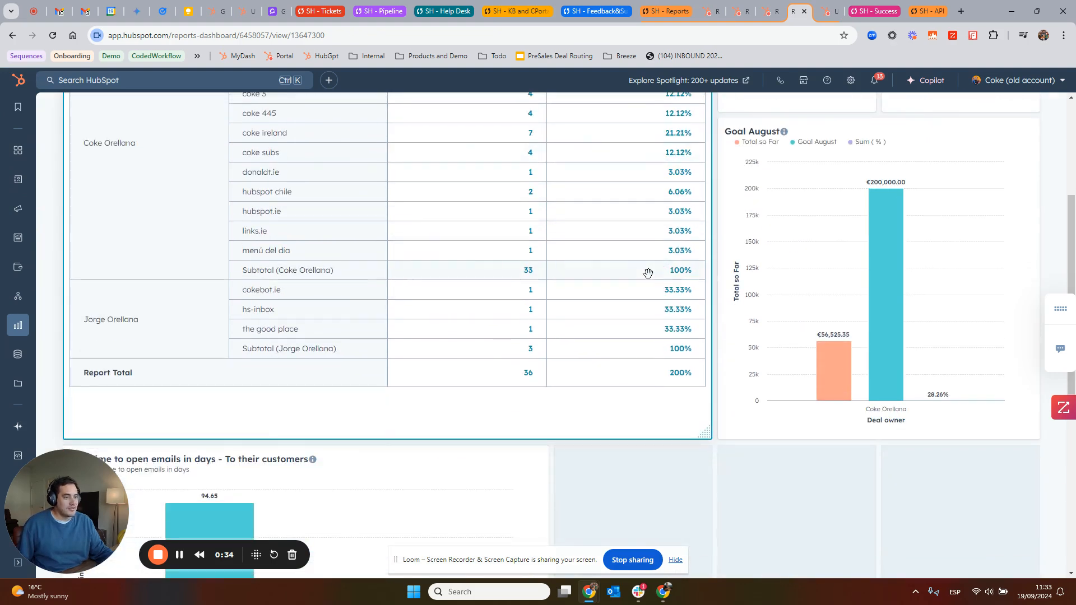
pyautogui.scroll(3, 277, 161)
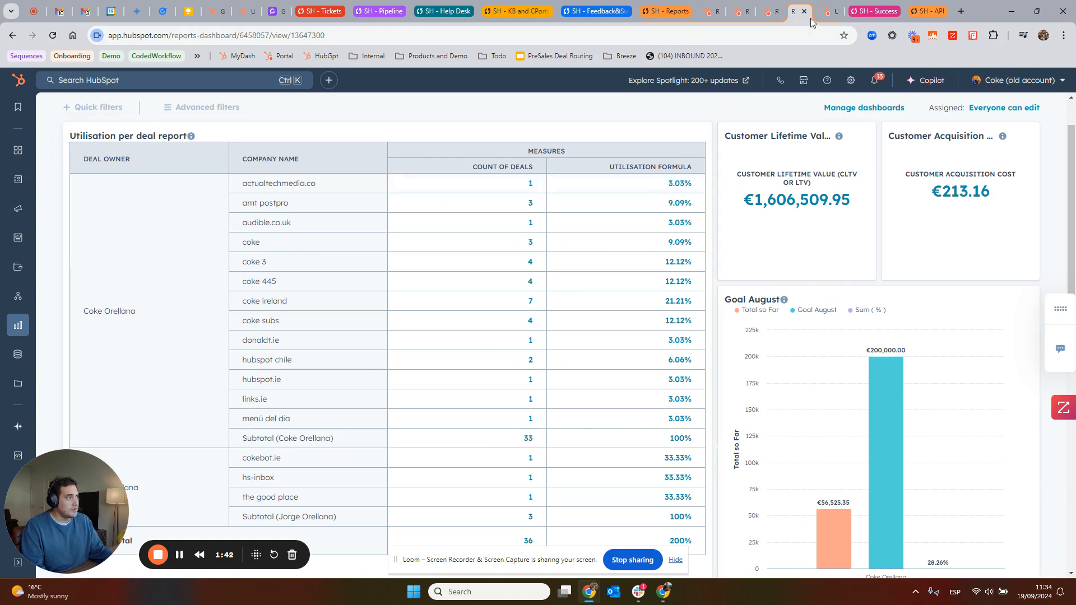
pyautogui.click(826, 11)
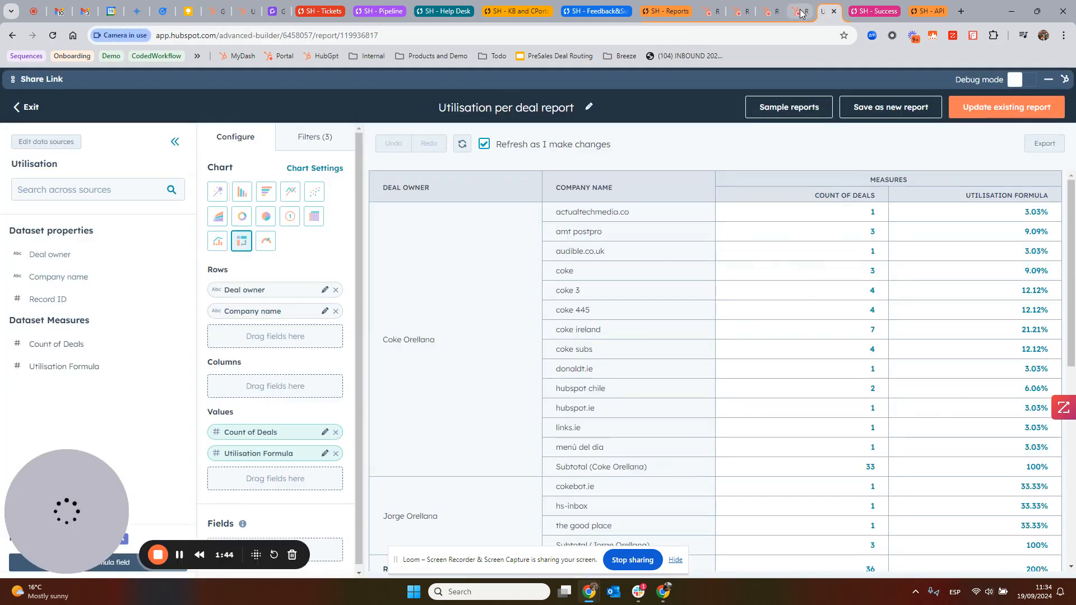
pyautogui.click(798, 12)
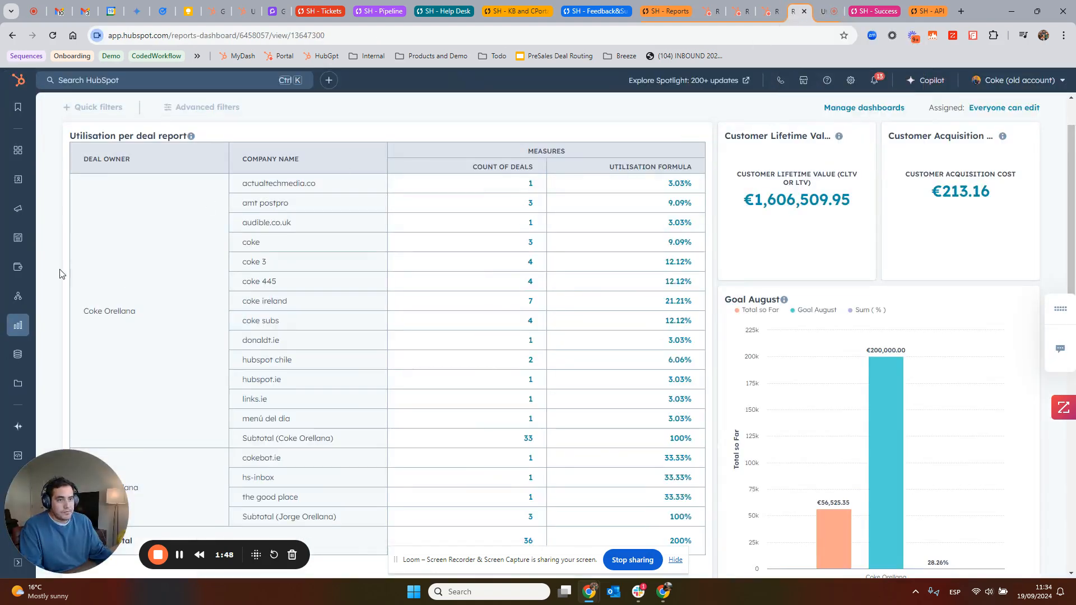
# Open the Datasets list in a separate browser tab and open the Utilisation dataset for editing.
pyautogui.moveTo(18, 326)
pyautogui.moveTo(18, 354)
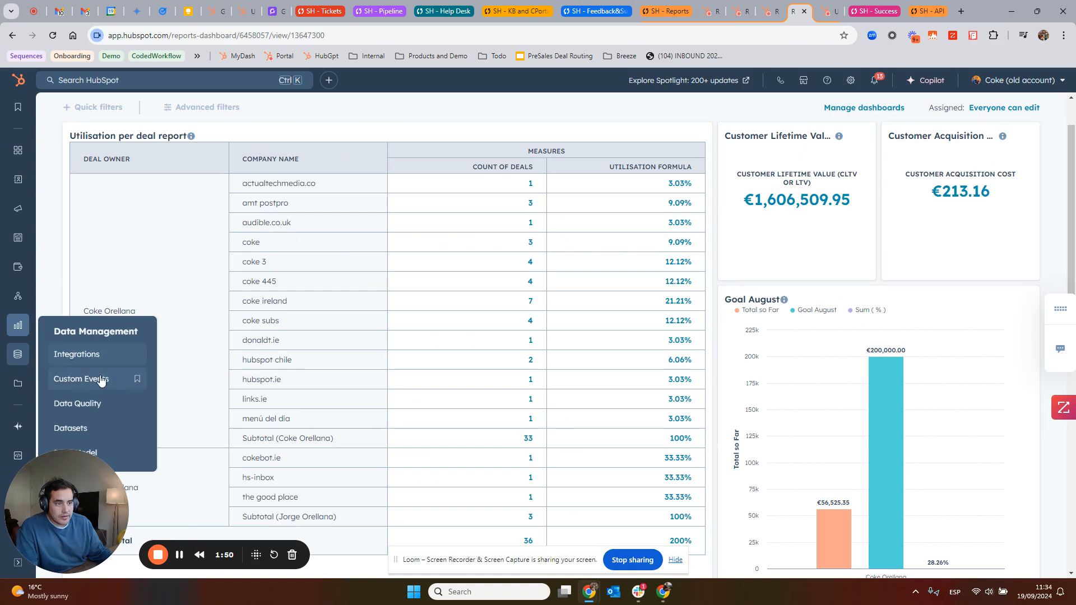
pyautogui.middleClick(96, 426)
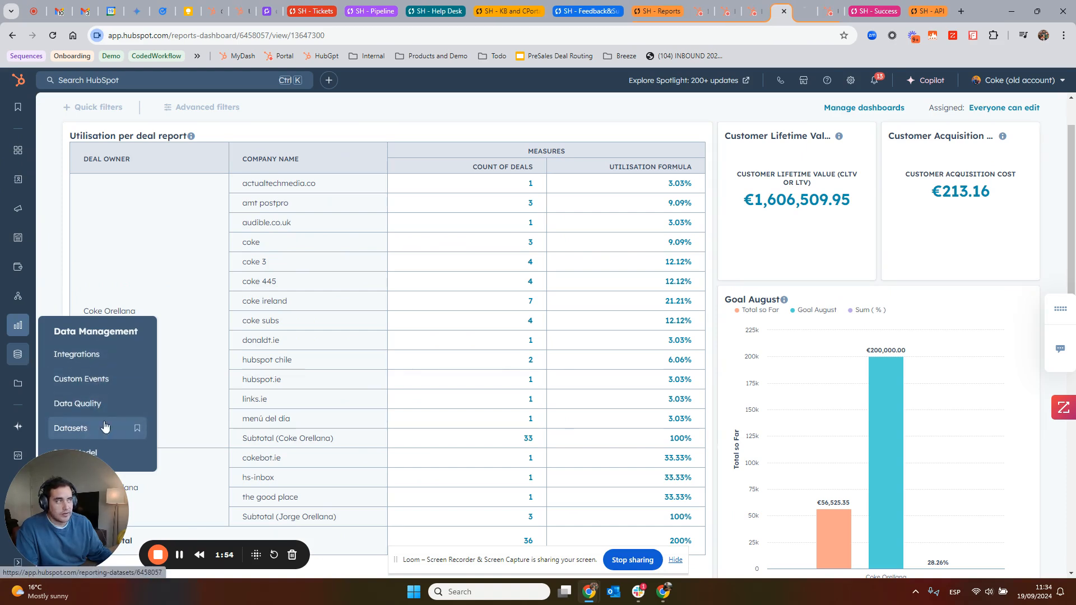
pyautogui.click(805, 12)
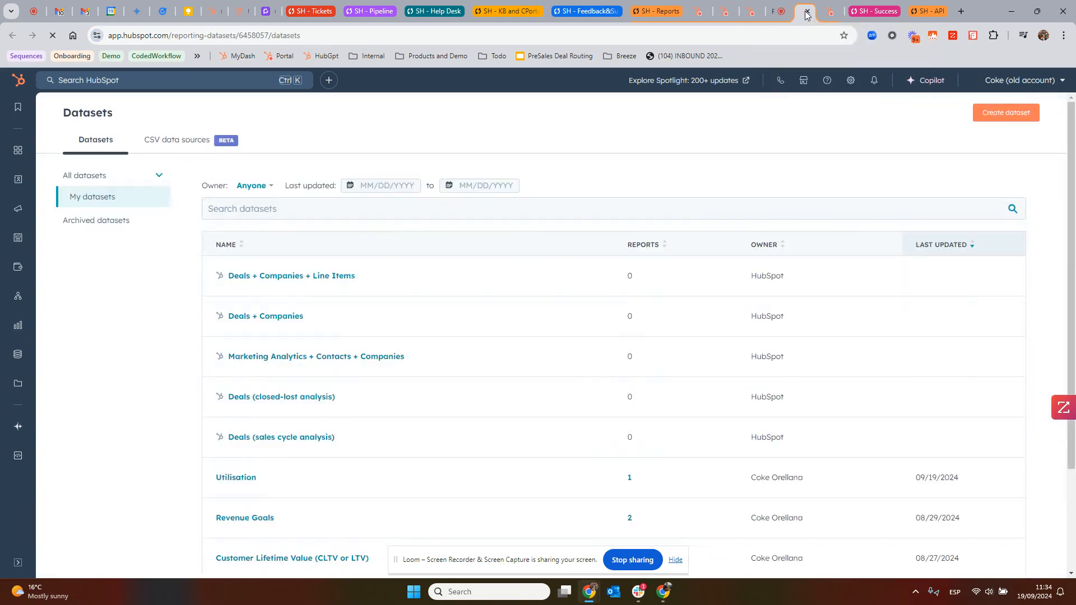
pyautogui.scroll(-1, 396, 318)
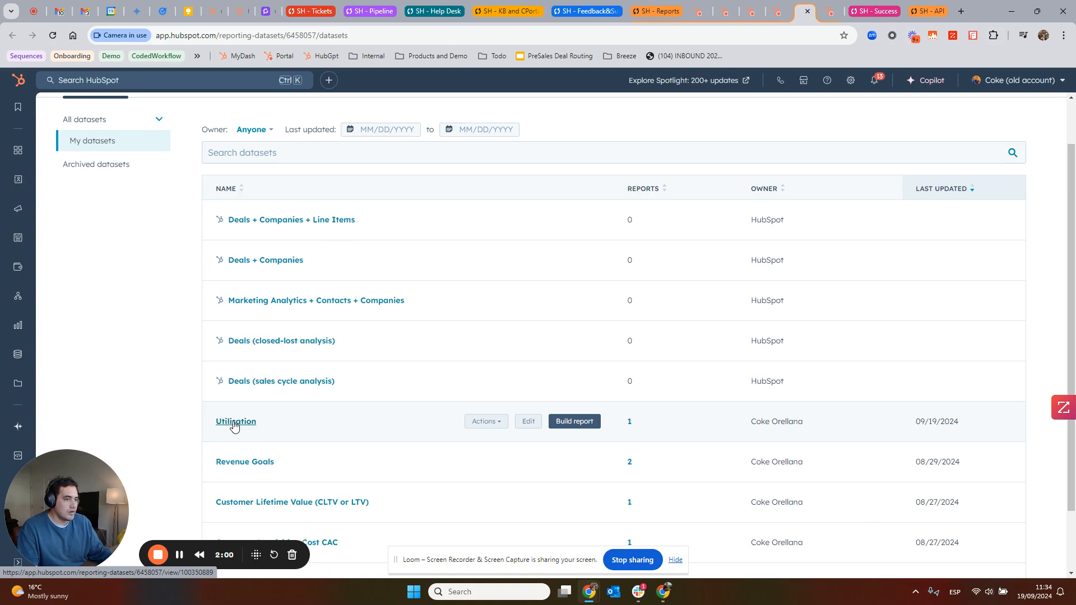
pyautogui.click(527, 424)
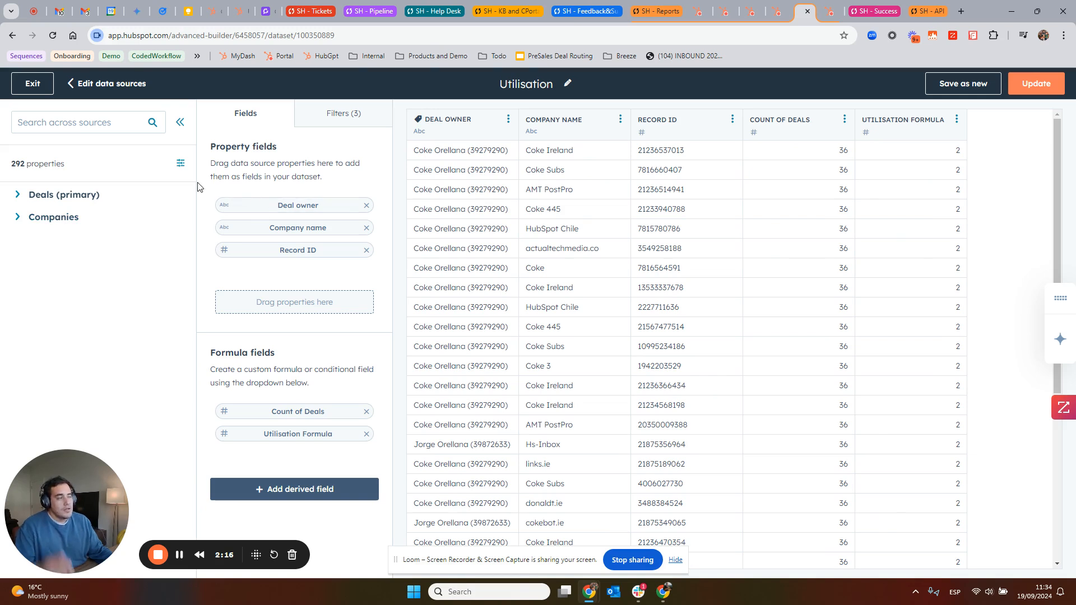
# Examine the Utilisation dataset's filters and fields and compare them with the Utilisation per deal report.
pyautogui.click(351, 122)
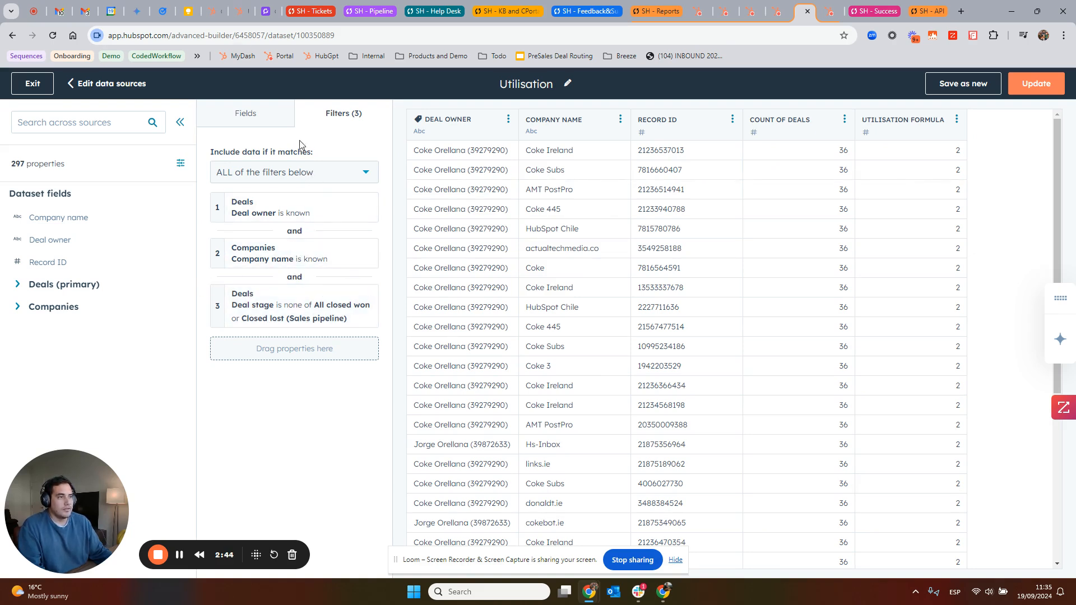
pyautogui.click(271, 115)
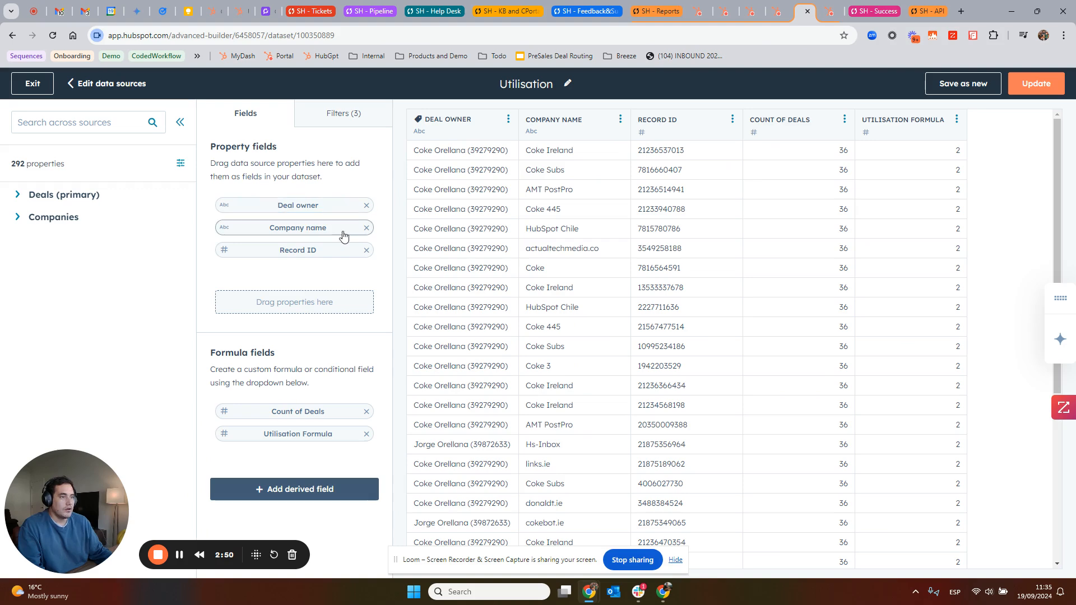
pyautogui.click(829, 12)
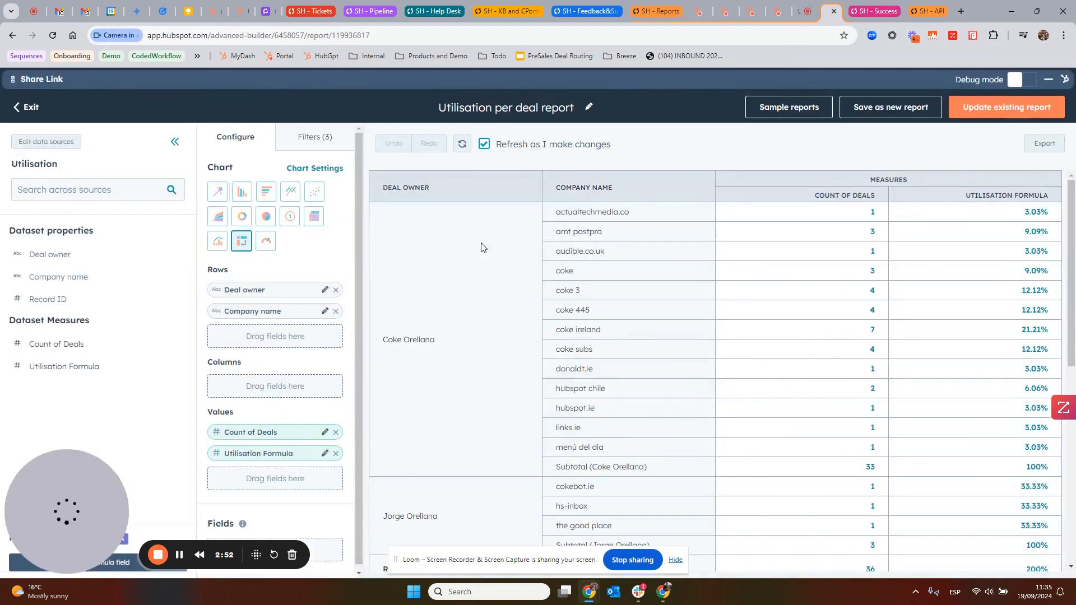
pyautogui.click(801, 15)
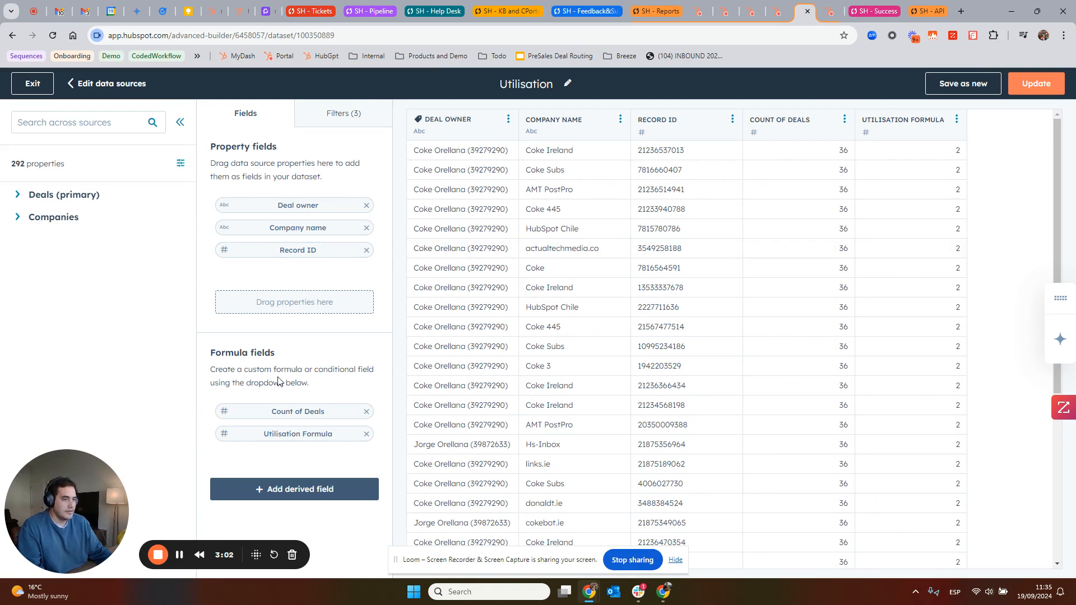
# Inspect the formula of the Count of Deals field and leave its editor without saving.
pyautogui.click(297, 414)
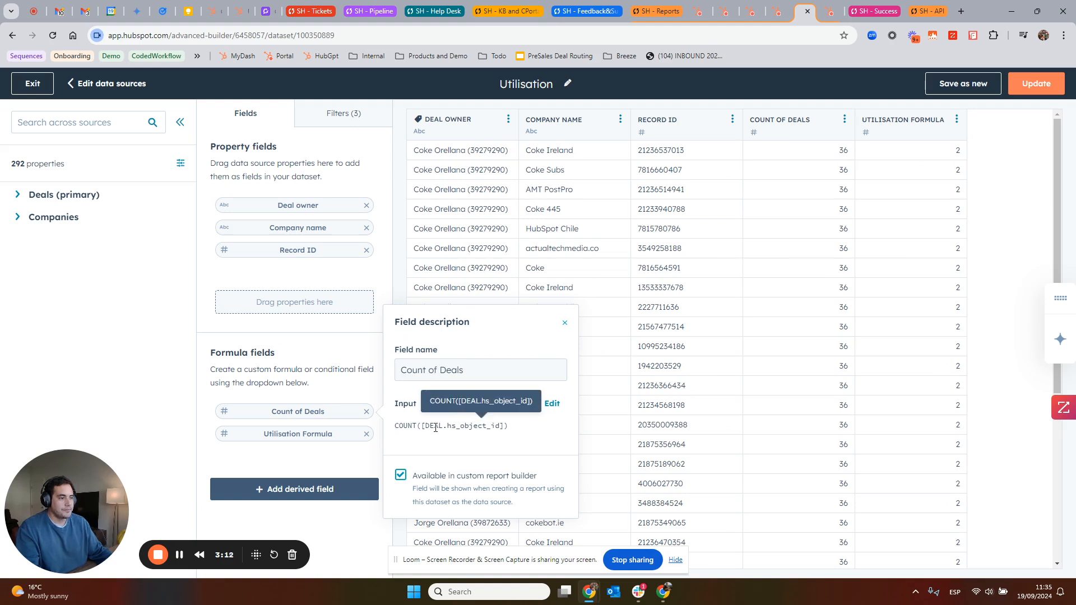
pyautogui.doubleClick(402, 425)
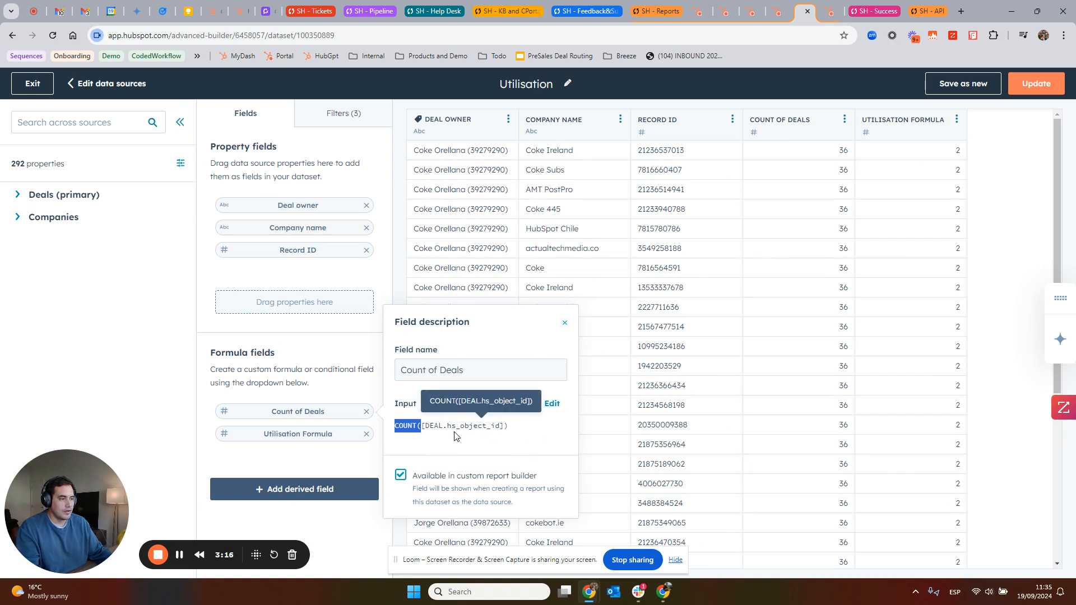
pyautogui.click(552, 404)
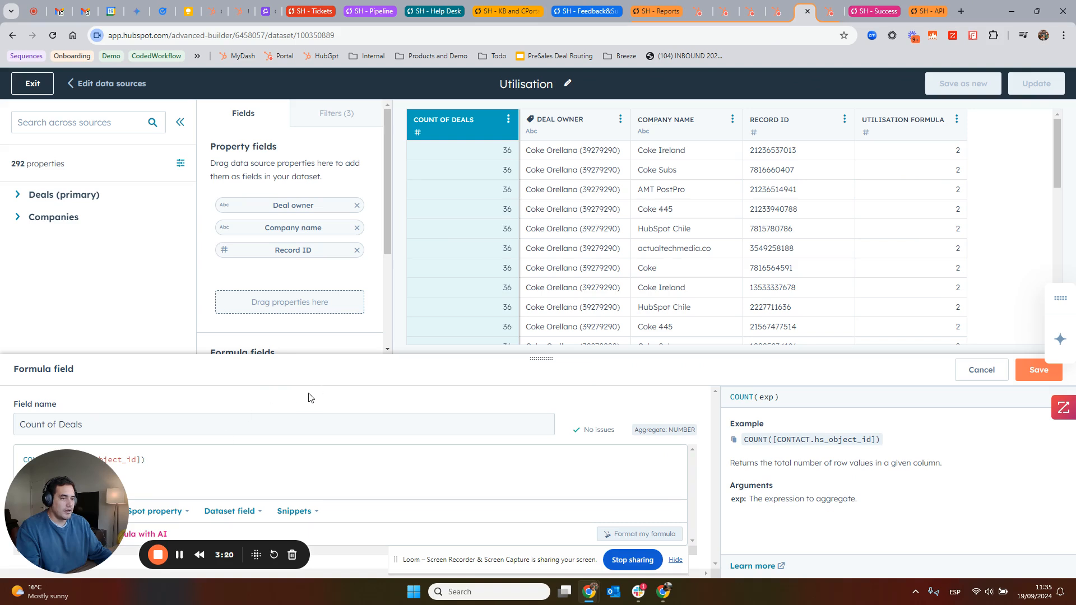
pyautogui.moveTo(59, 506); pyautogui.dragTo(882, 507)
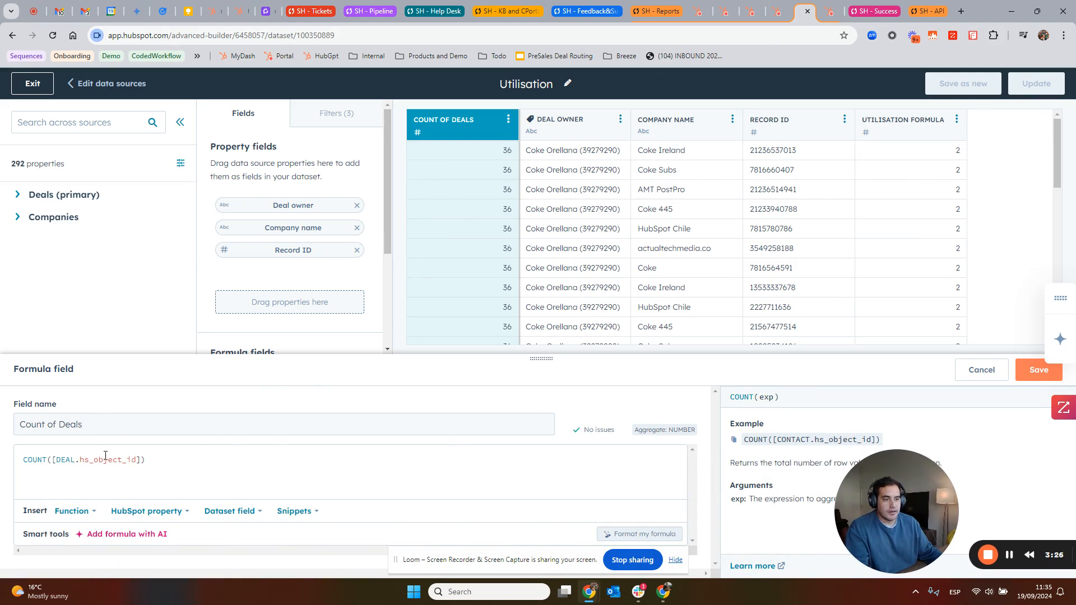
pyautogui.click(982, 370)
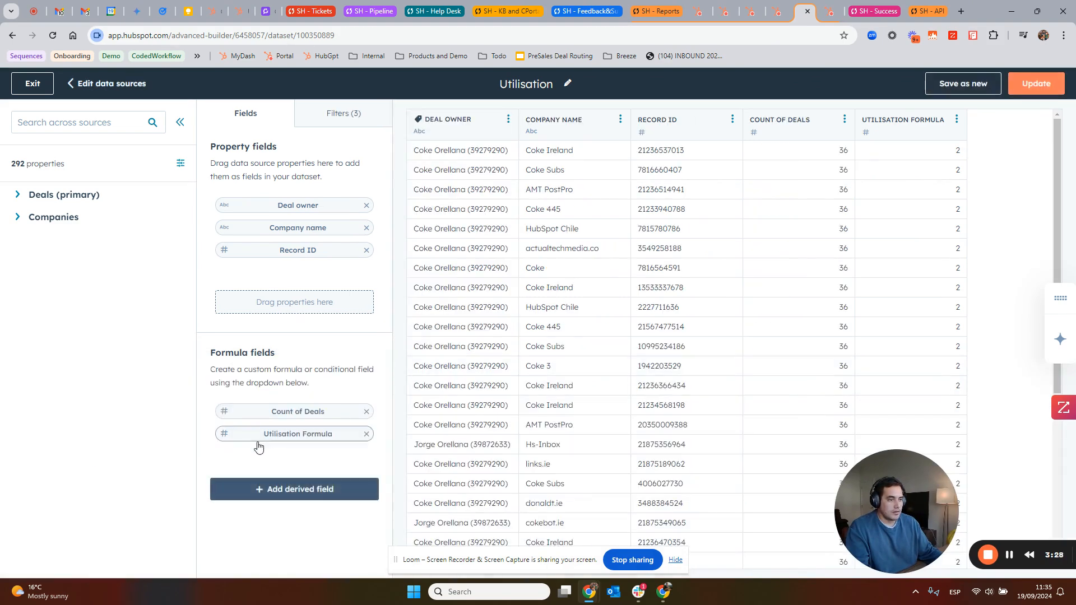
# Add a summary measure field to the dataset and set its calculation to COUNT.
pyautogui.click(284, 489)
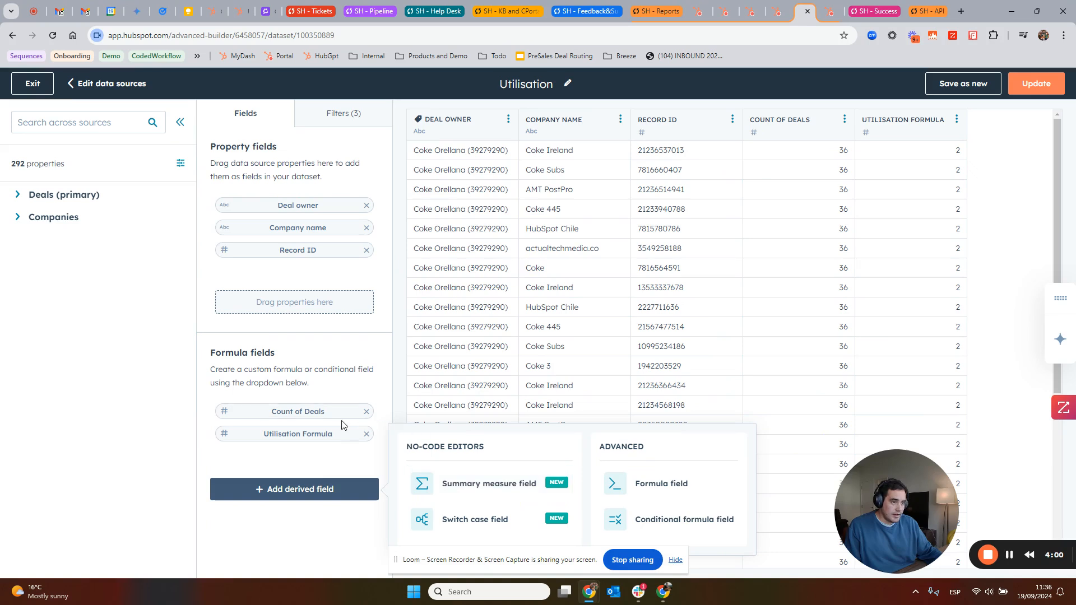
pyautogui.click(490, 484)
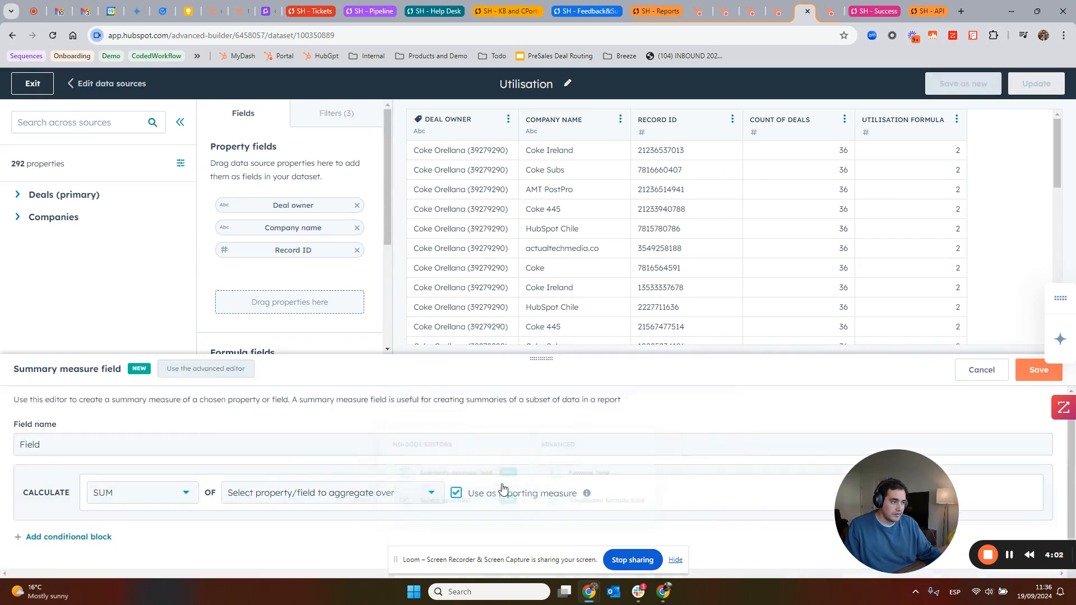
pyautogui.click(150, 495)
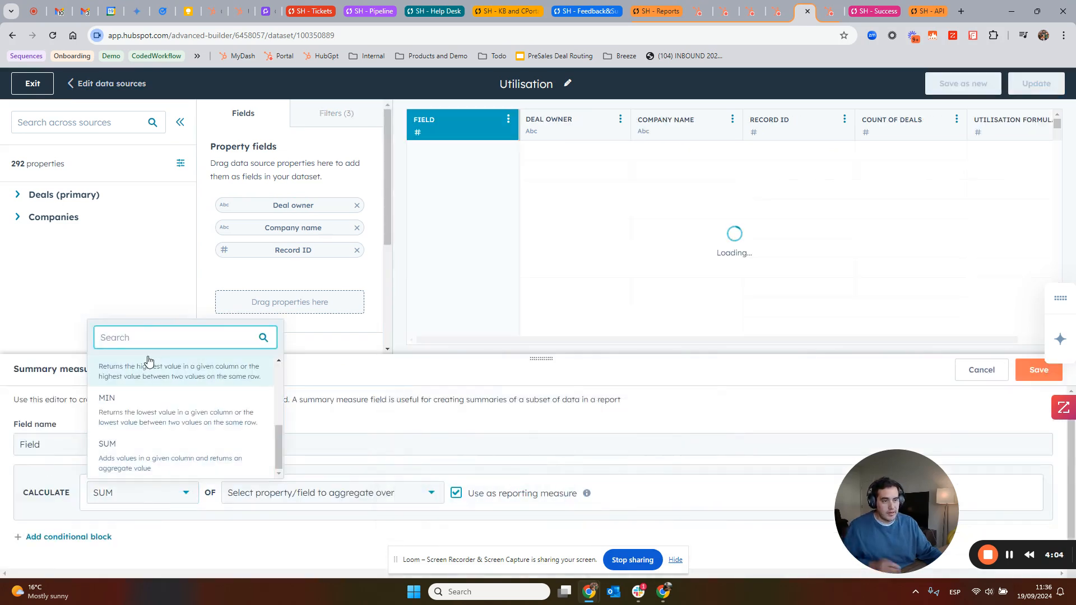
pyautogui.write('coun')
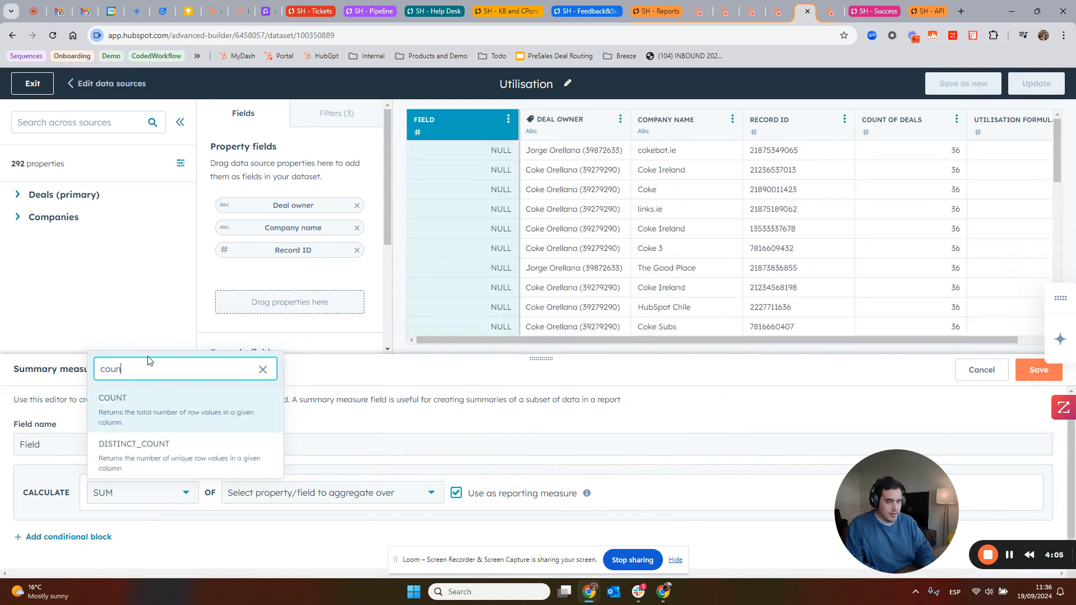
pyautogui.click(156, 411)
# Set the summary measure to aggregate over the deal's Record ID (DEAL.hs_object_id).
pyautogui.click(310, 496)
pyautogui.write('record')
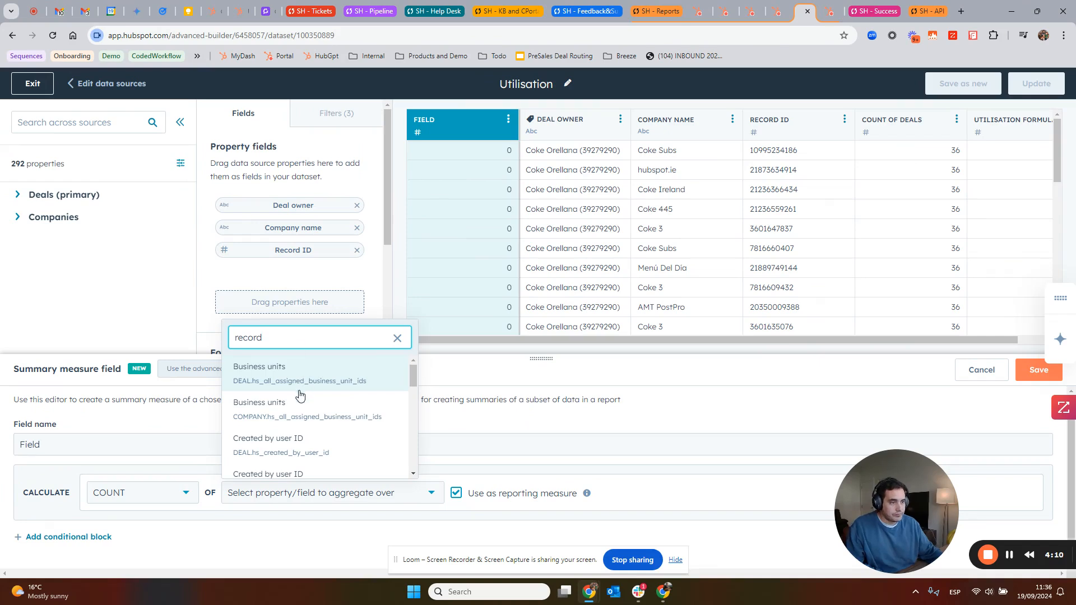
pyautogui.write(' idf')
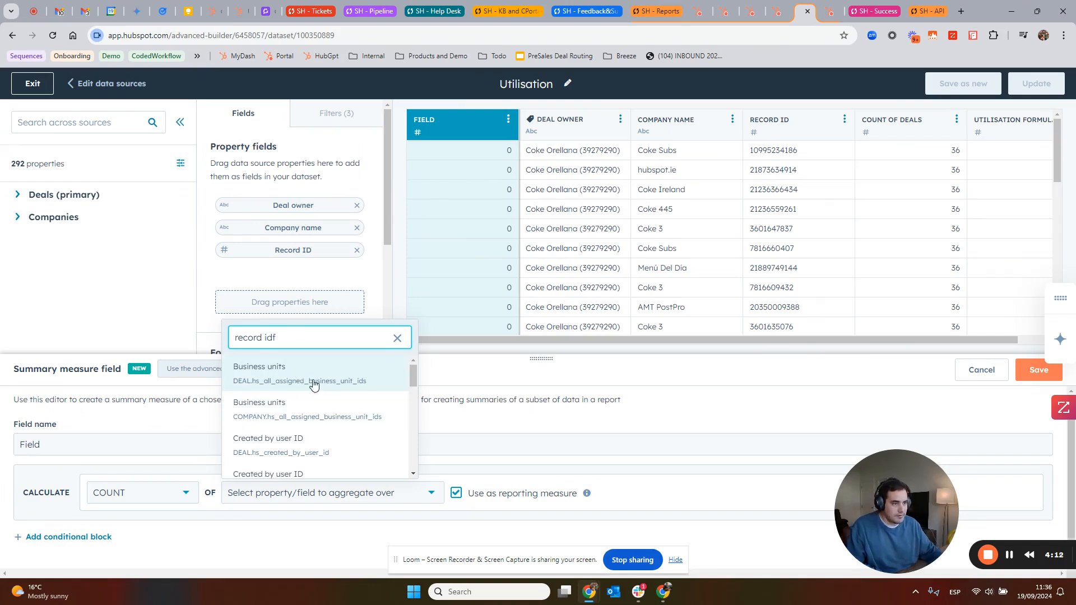
pyautogui.scroll(-3, 322, 404)
pyautogui.scroll(-2, 331, 426)
pyautogui.scroll(5, 330, 422)
pyautogui.press('BackSpace')
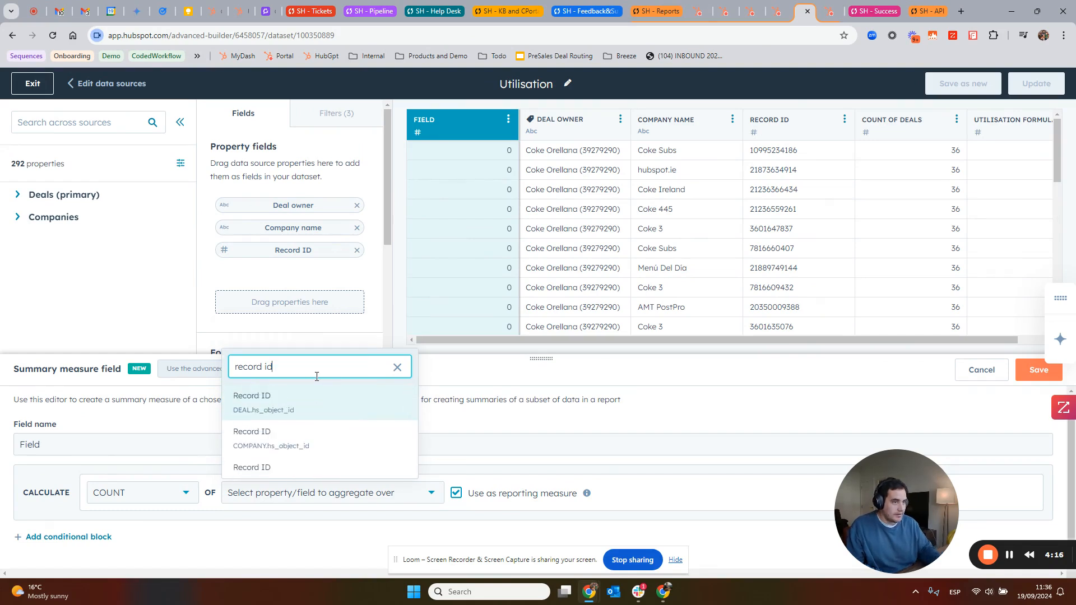
pyautogui.click(259, 412)
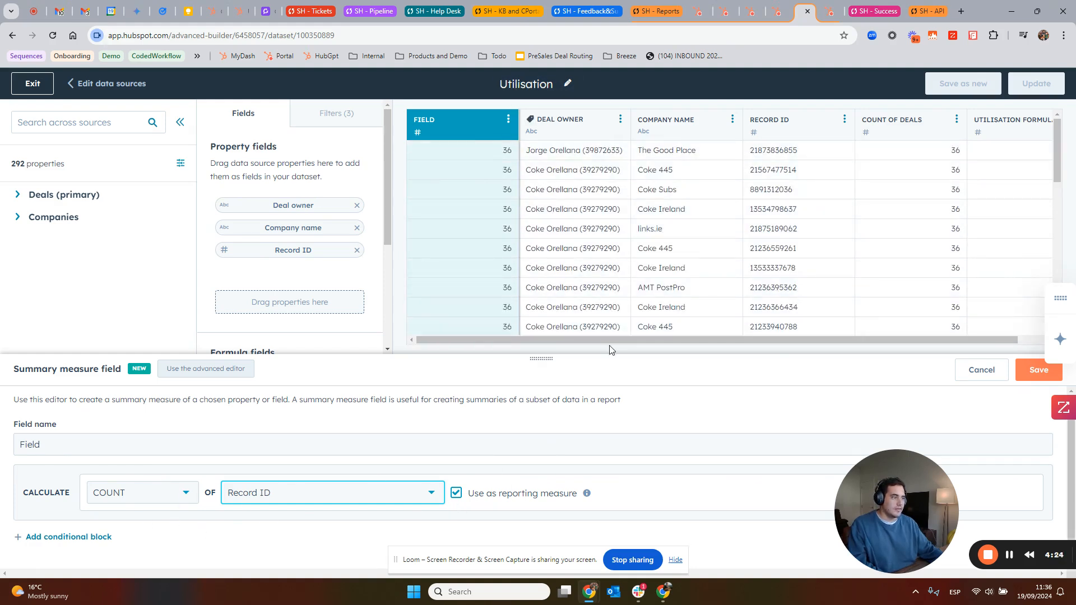
# Compare the new measure's values with the other columns in the dataset preview.
pyautogui.moveTo(616, 341); pyautogui.dragTo(943, 343)
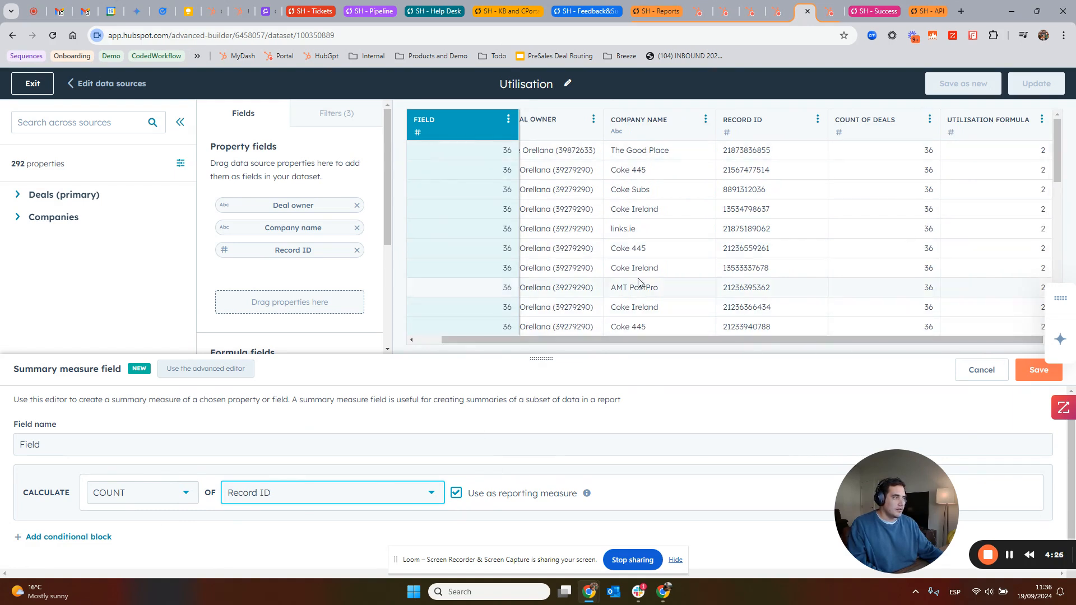
pyautogui.moveTo(518, 341); pyautogui.dragTo(438, 307)
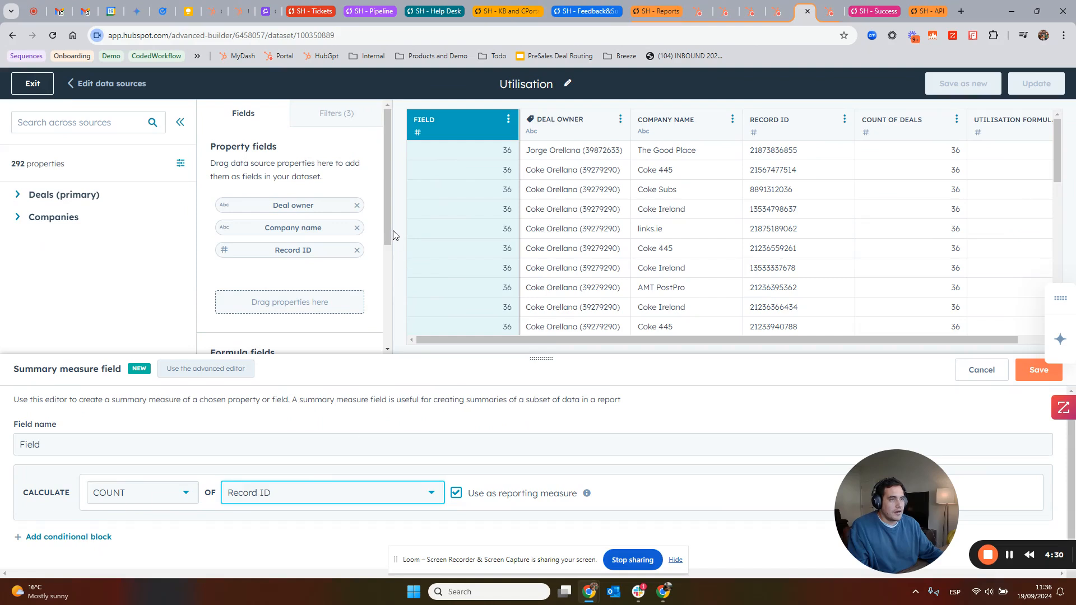
pyautogui.doubleClick(504, 149)
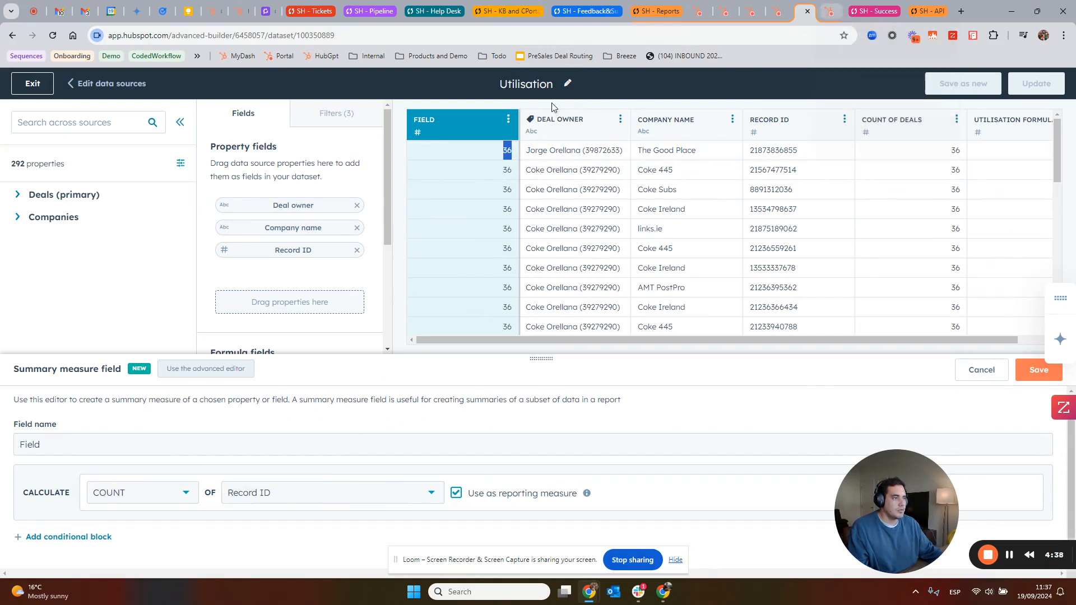
pyautogui.click(507, 151)
pyautogui.doubleClick(505, 152)
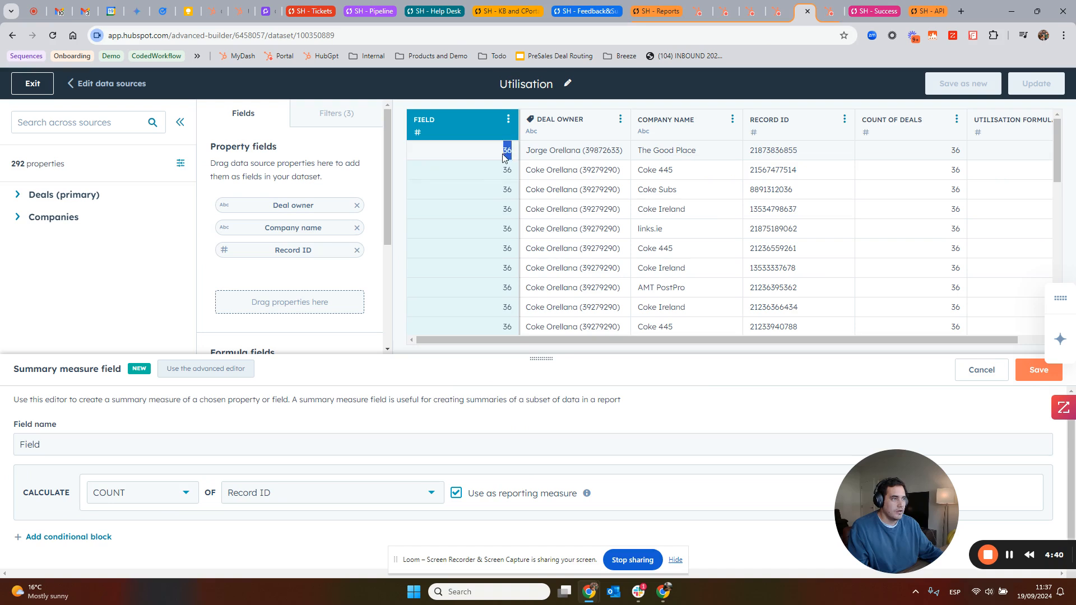
# Check the Count of Deals subtotals and report total in the Utilisation per deal report, then return to the dataset editor.
pyautogui.click(818, 14)
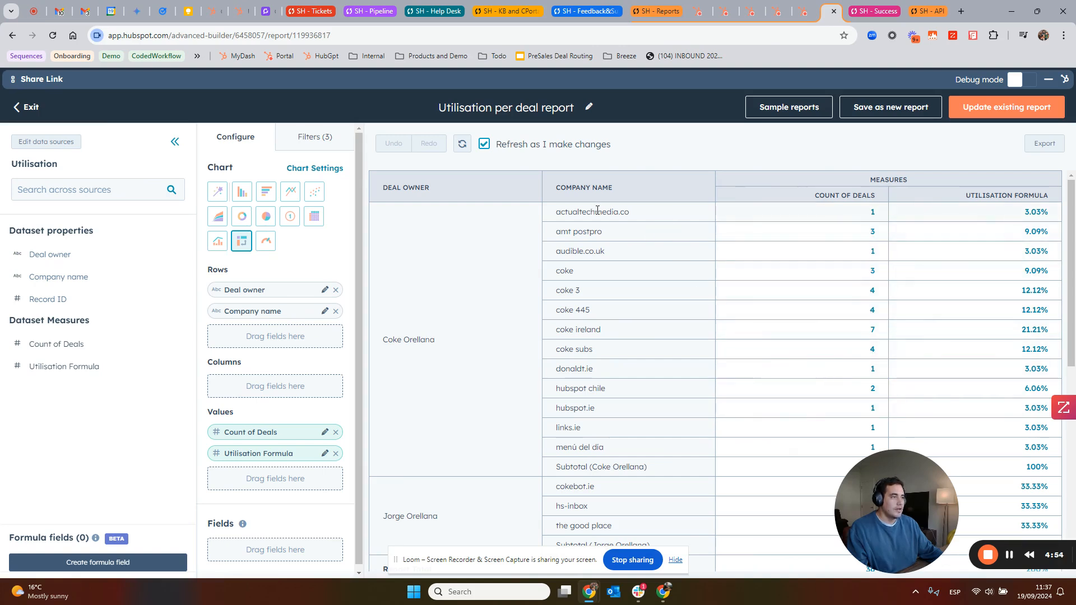
pyautogui.scroll(-1, 845, 379)
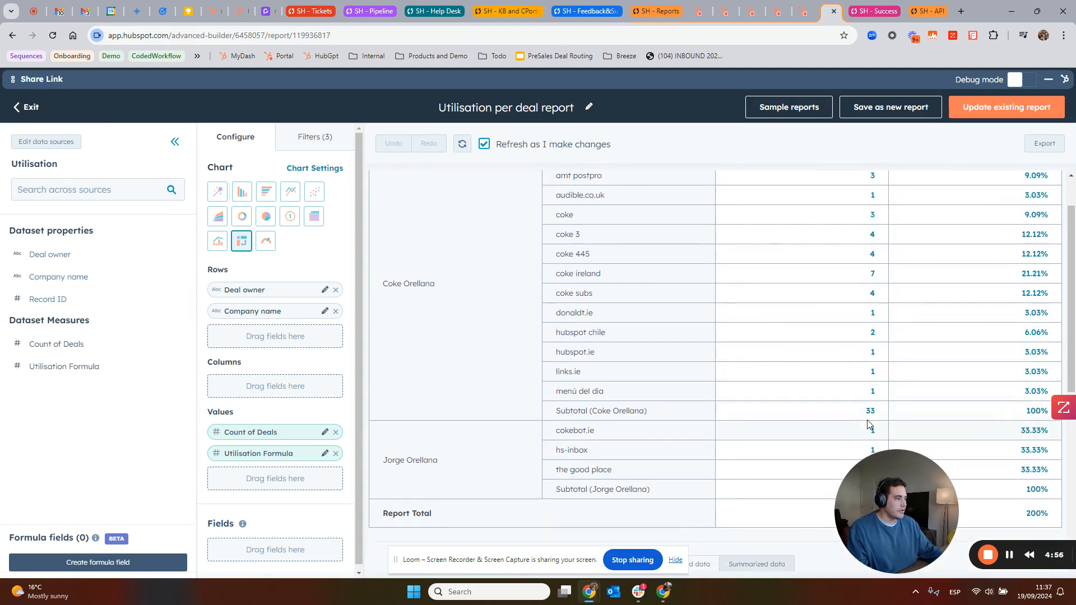
pyautogui.scroll(-3, 868, 403)
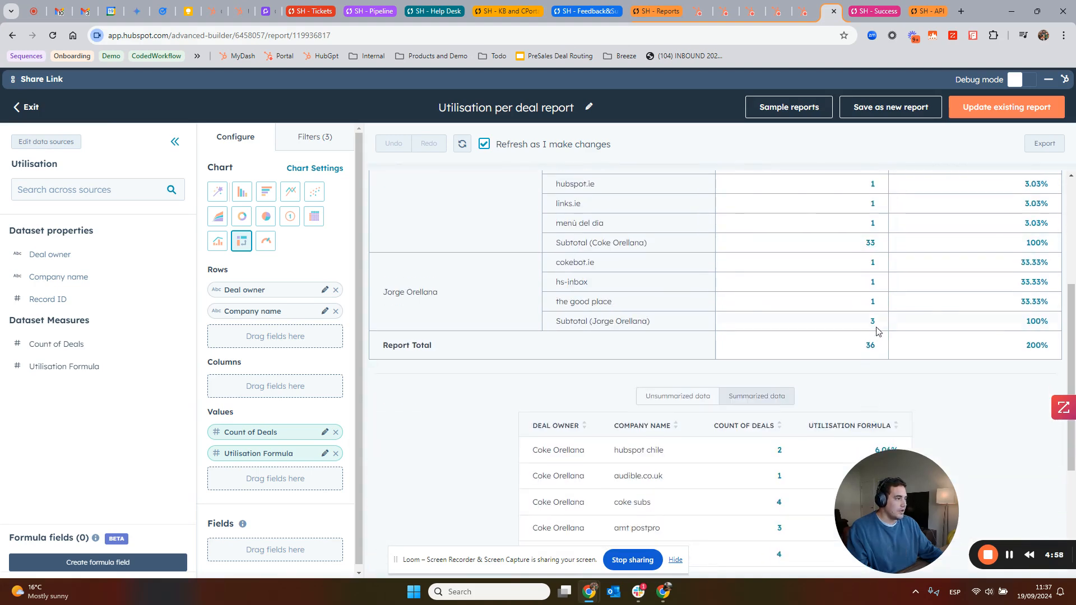
pyautogui.scroll(1, 856, 301)
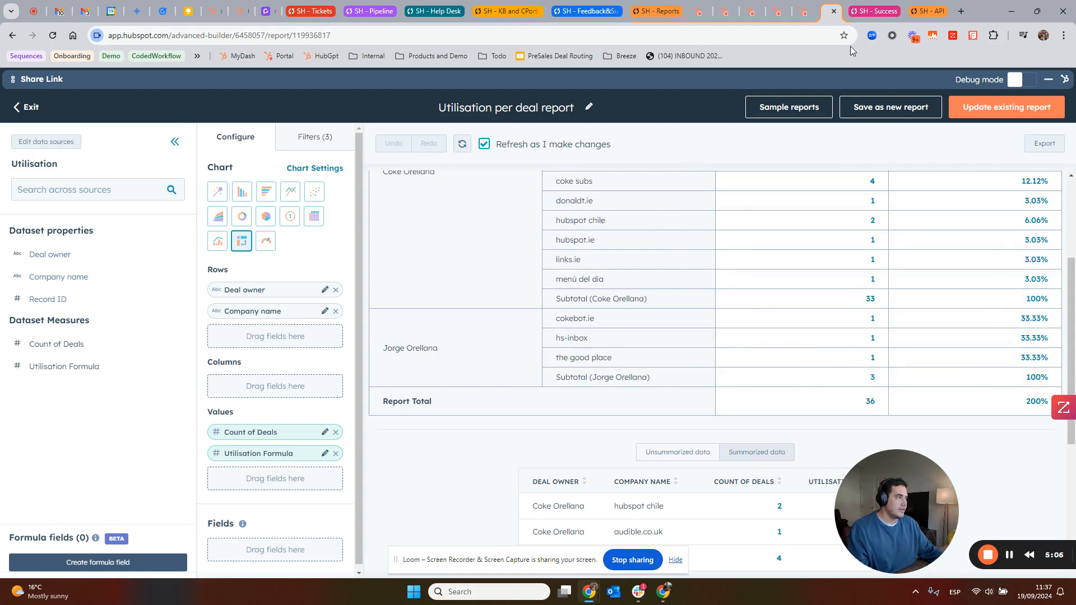
pyautogui.click(806, 14)
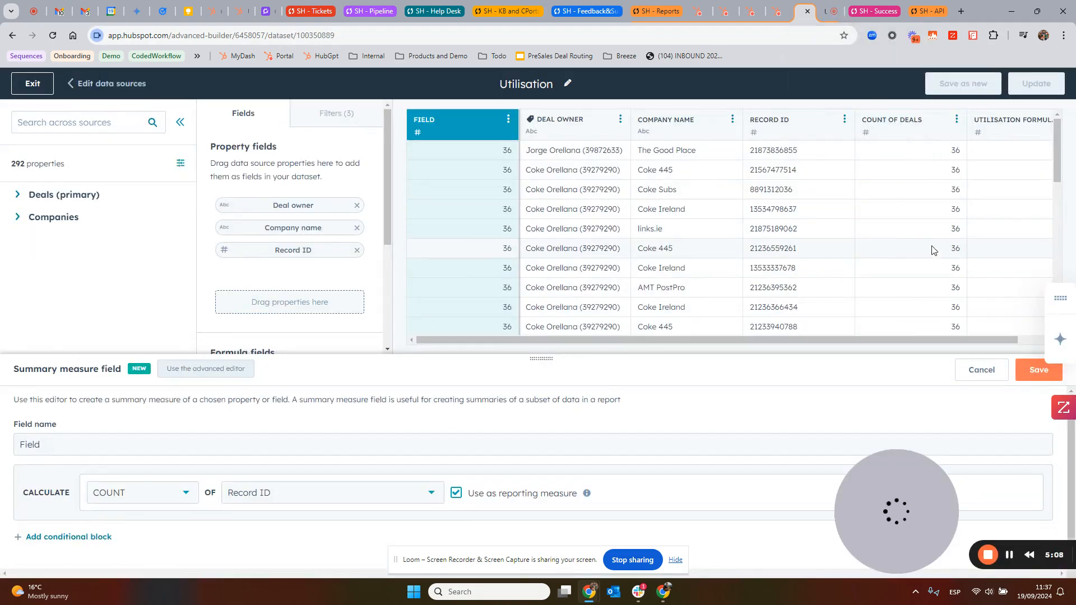
# Review the per-company deal counts and shares in the Utilisation per deal report, then return to the dataset editor.
pyautogui.click(831, 12)
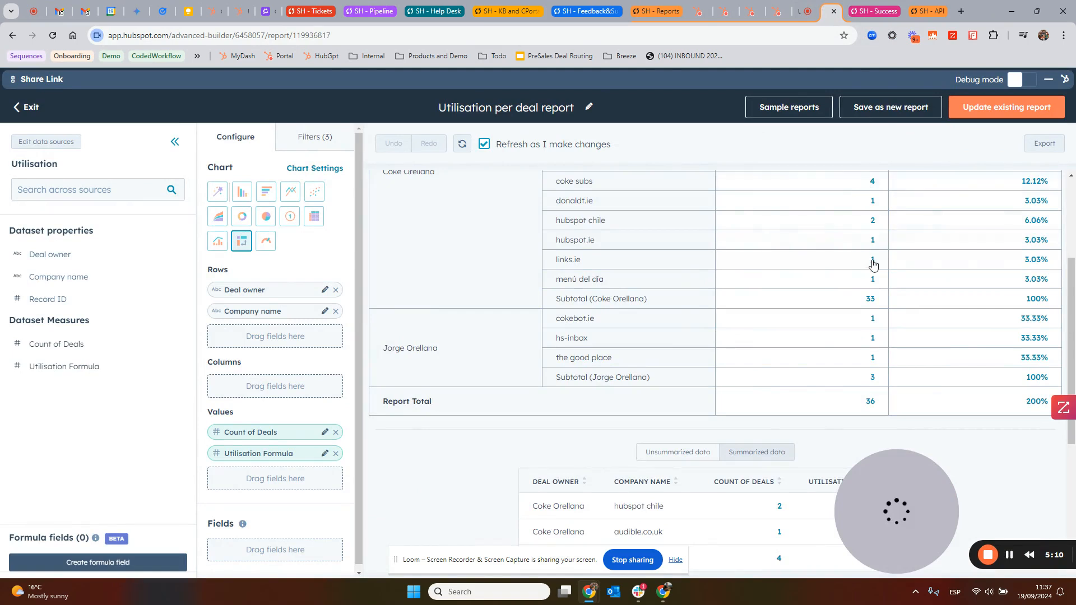
pyautogui.scroll(3, 875, 257)
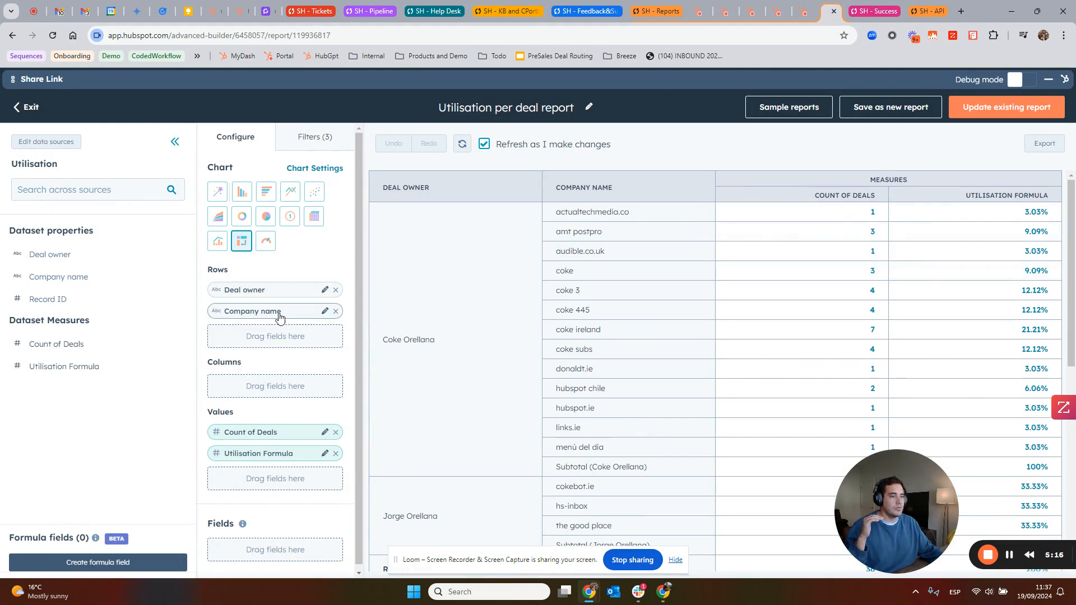
pyautogui.click(805, 16)
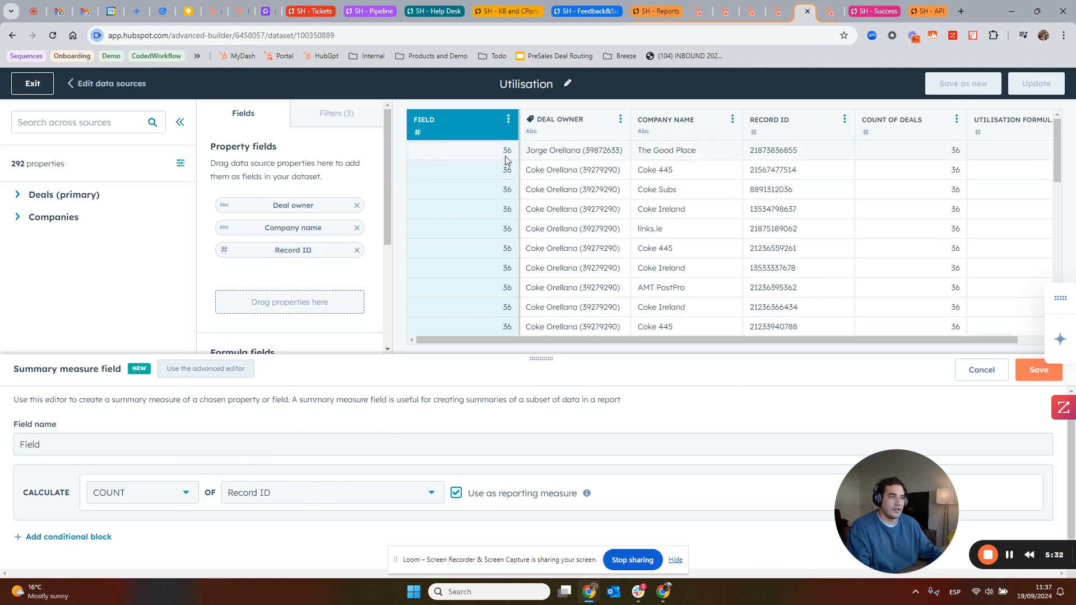
# Convert the summary measure to the advanced editor to read its COUNT formula, then discard the new field.
pyautogui.click(204, 370)
pyautogui.moveTo(438, 216); pyautogui.dragTo(660, 224)
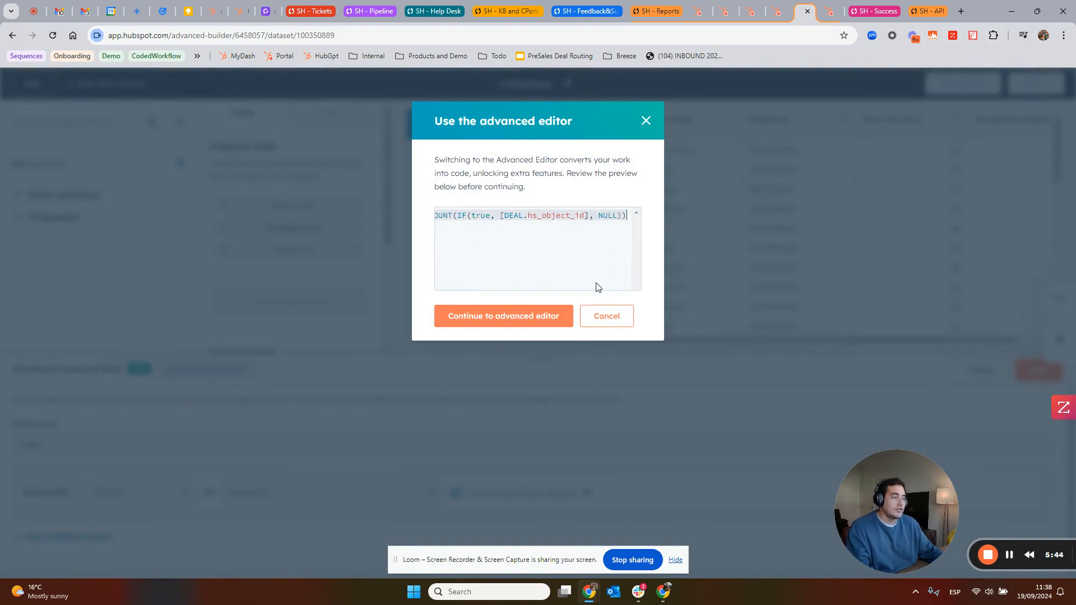
pyautogui.click(550, 317)
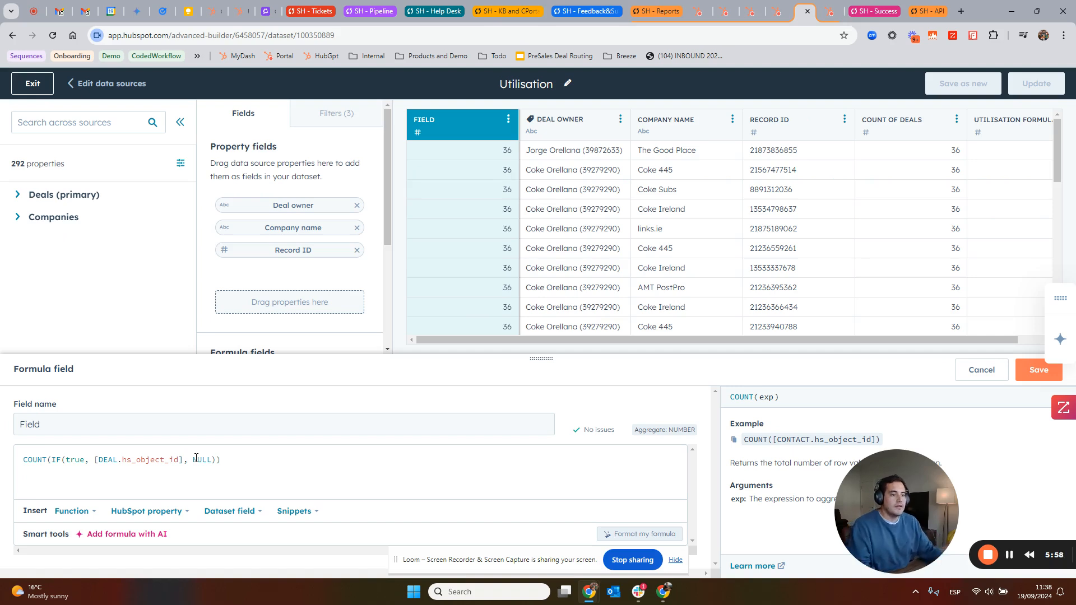
pyautogui.click(978, 375)
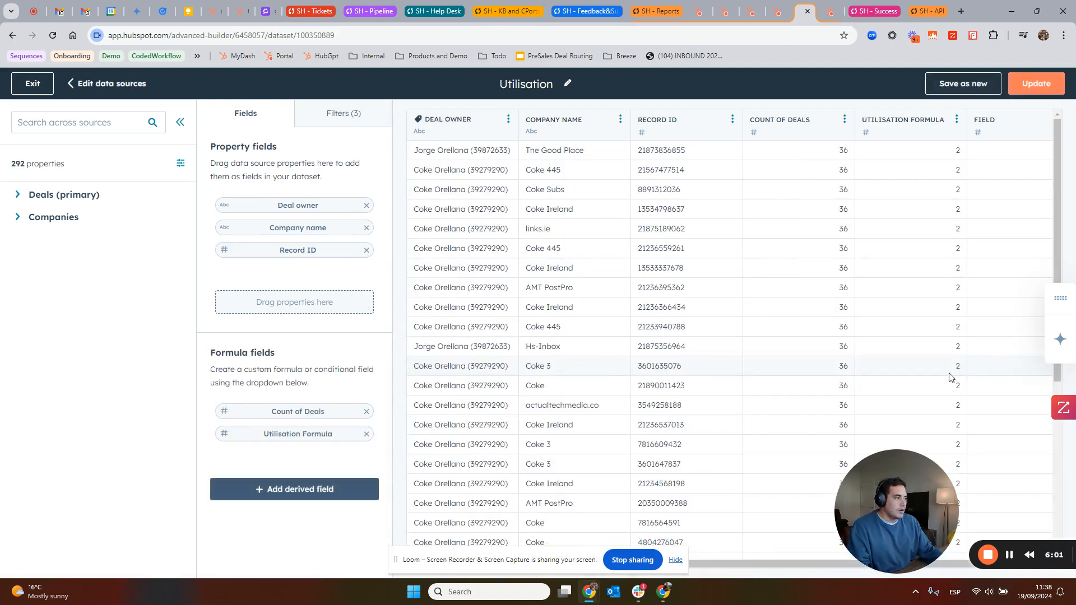
# Compare the Count of Deals field's formula and preview values with the owner subtotals in the Utilisation per deal report.
pyautogui.click(300, 415)
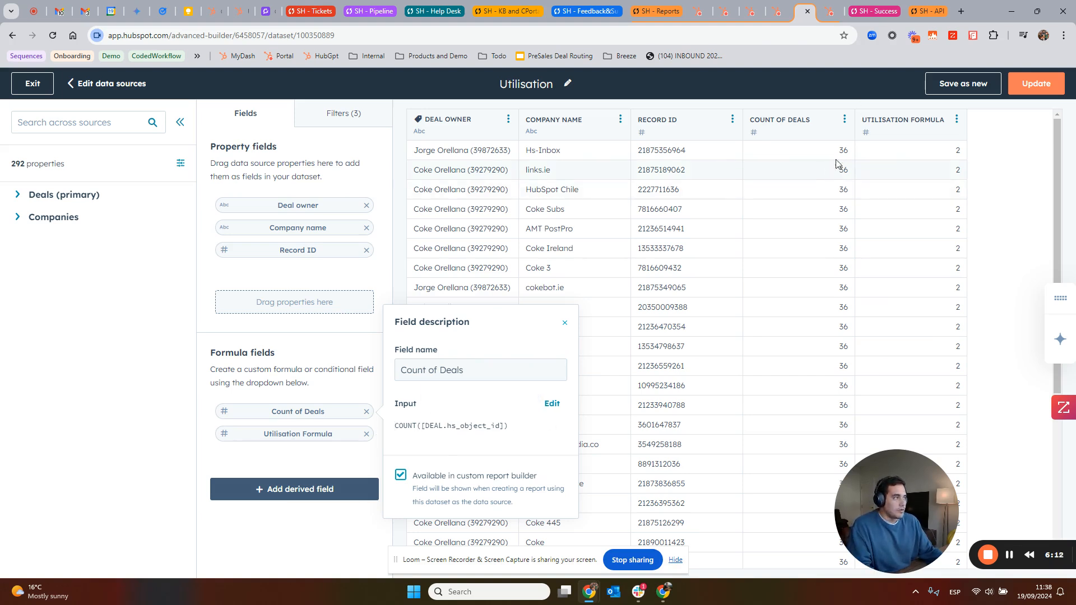
pyautogui.click(829, 12)
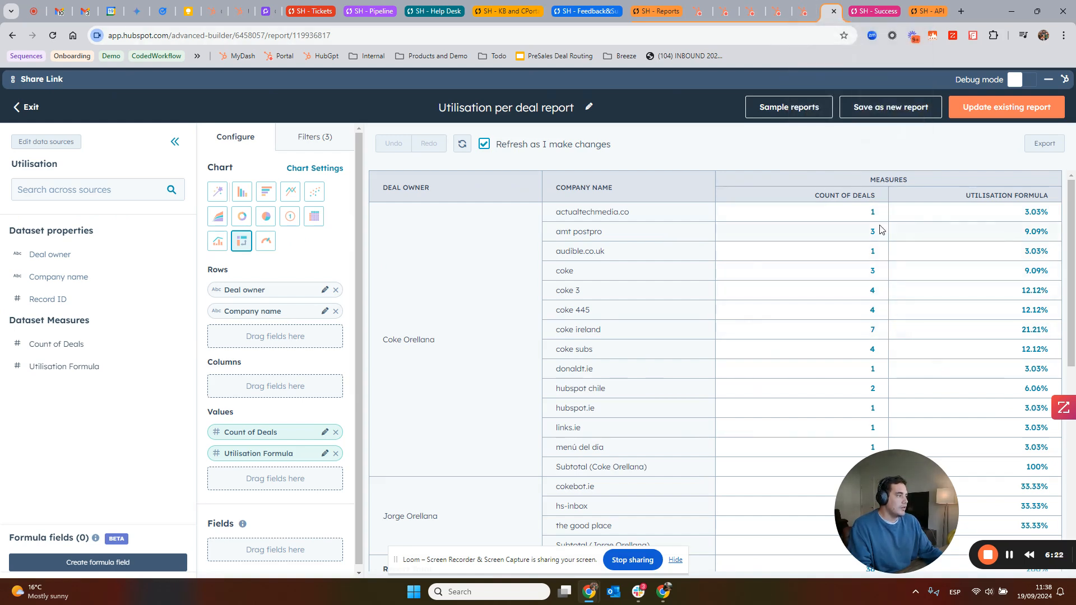
pyautogui.scroll(-1, 869, 302)
pyautogui.scroll(-2, 870, 320)
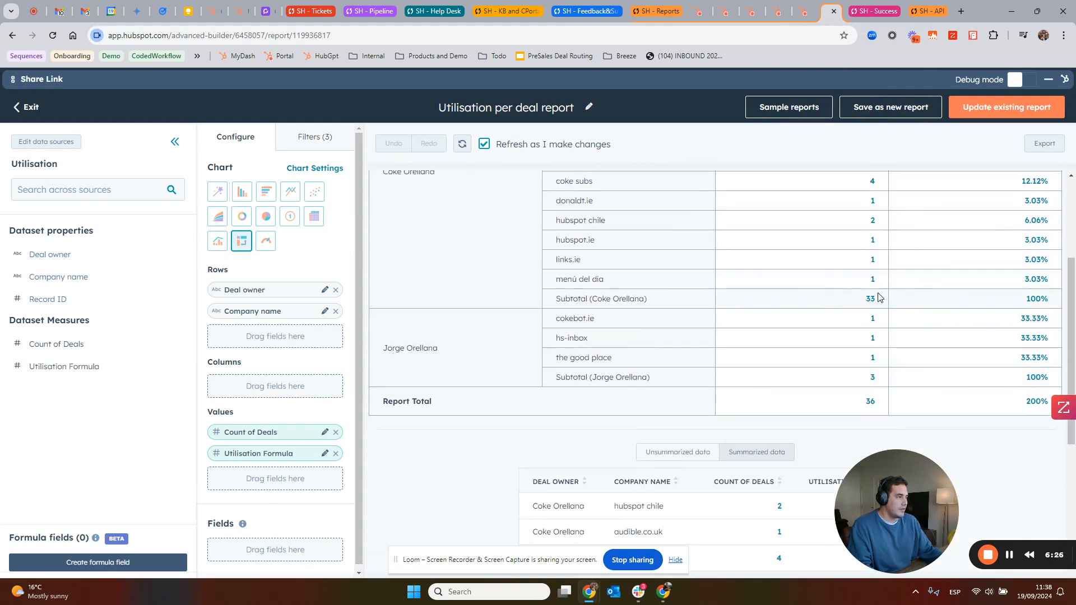
pyautogui.click(805, 14)
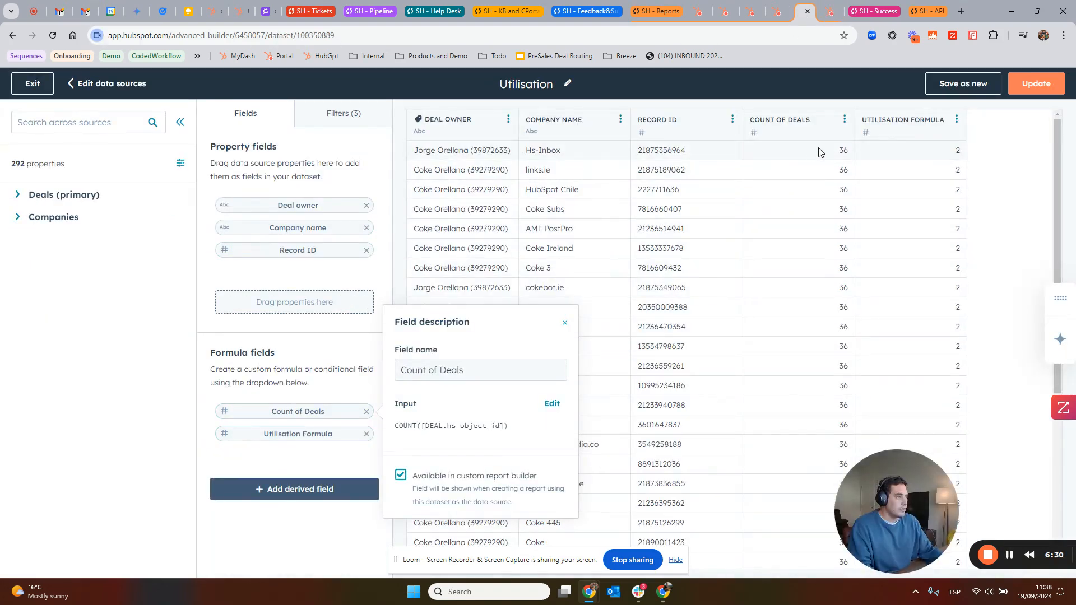
# Open the Utilisation Formula field for editing, enlarge the formula area and examine the FIXED function inside MEDIAN.
pyautogui.click(312, 434)
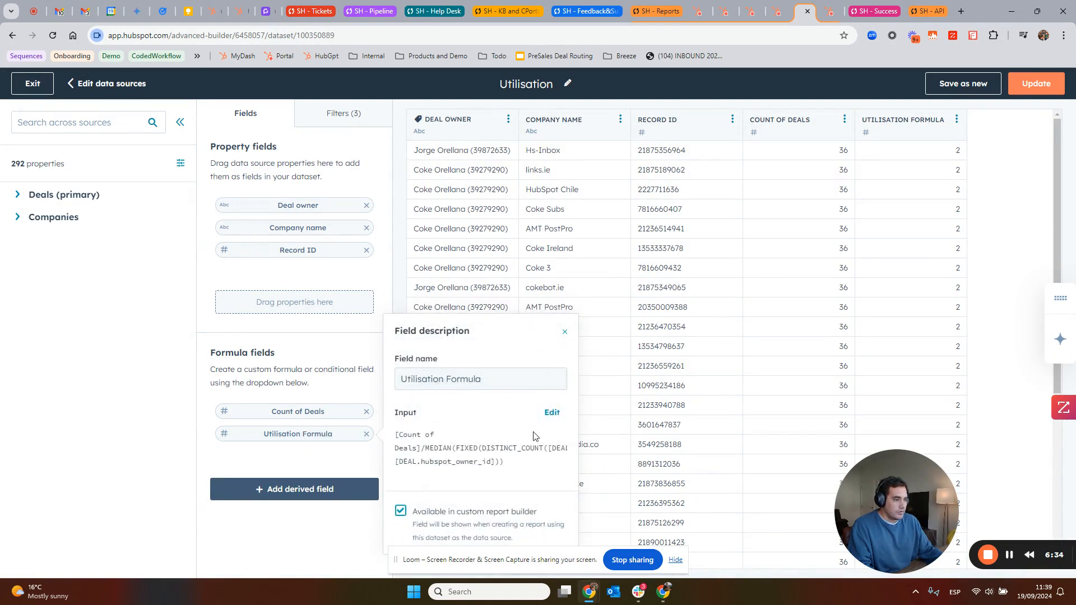
pyautogui.click(552, 414)
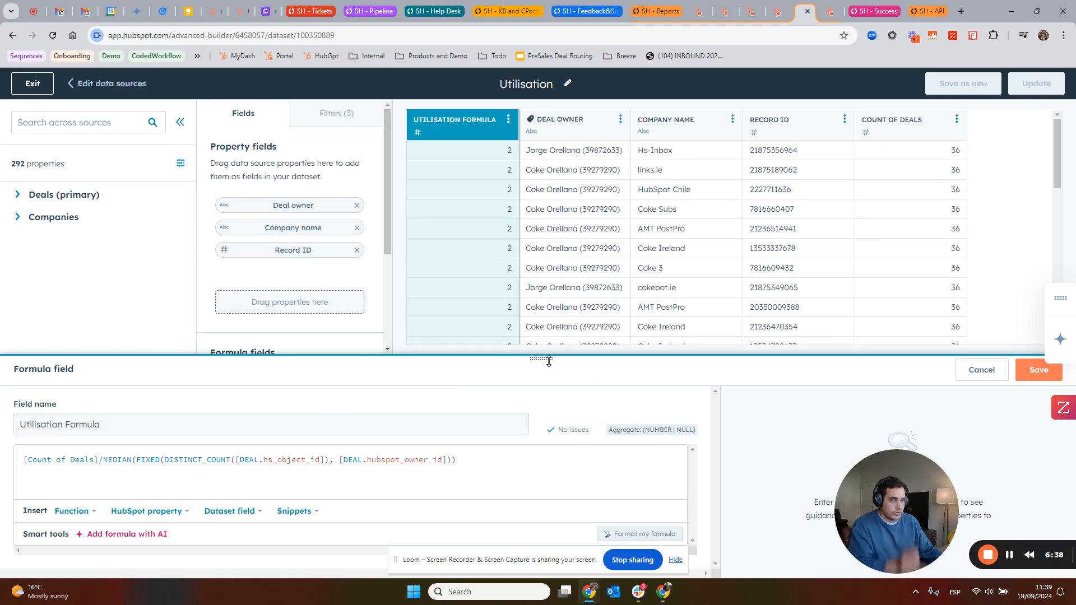
pyautogui.moveTo(547, 357); pyautogui.dragTo(551, 303)
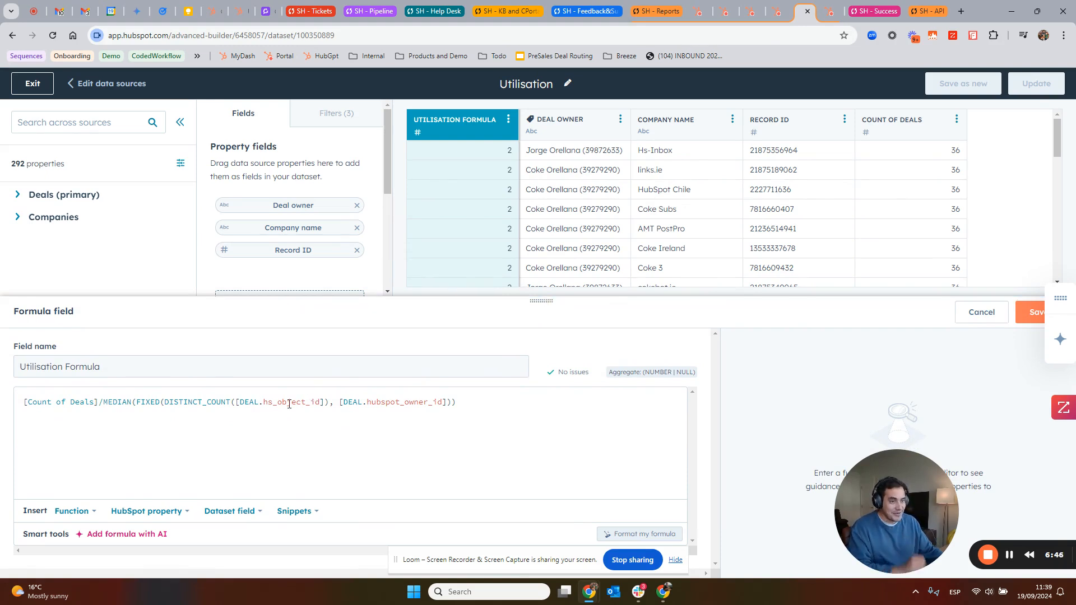
pyautogui.click(131, 401)
pyautogui.click(166, 402)
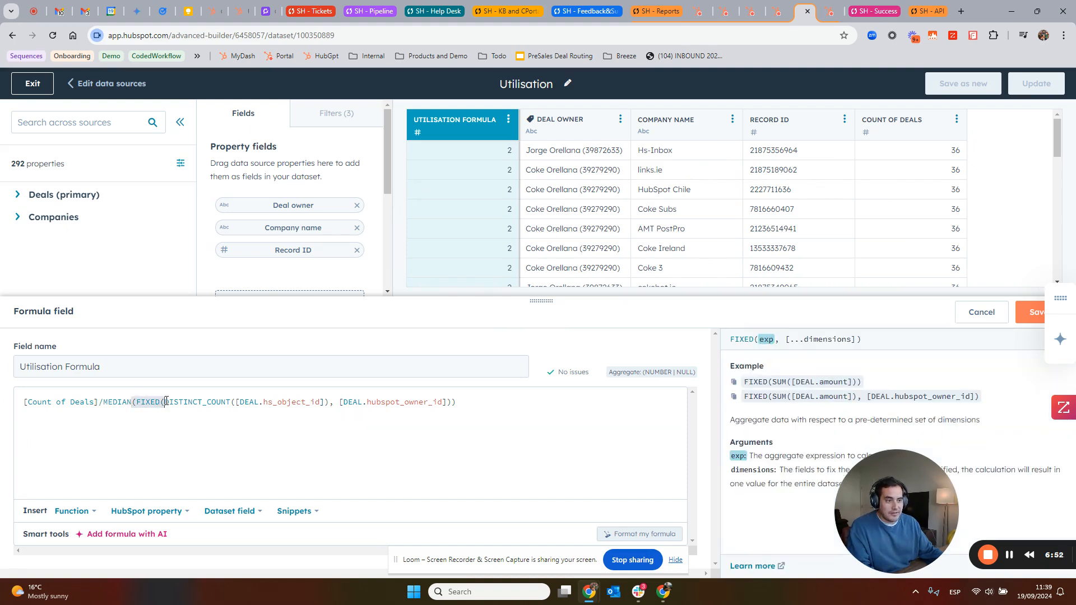
pyautogui.click(162, 402)
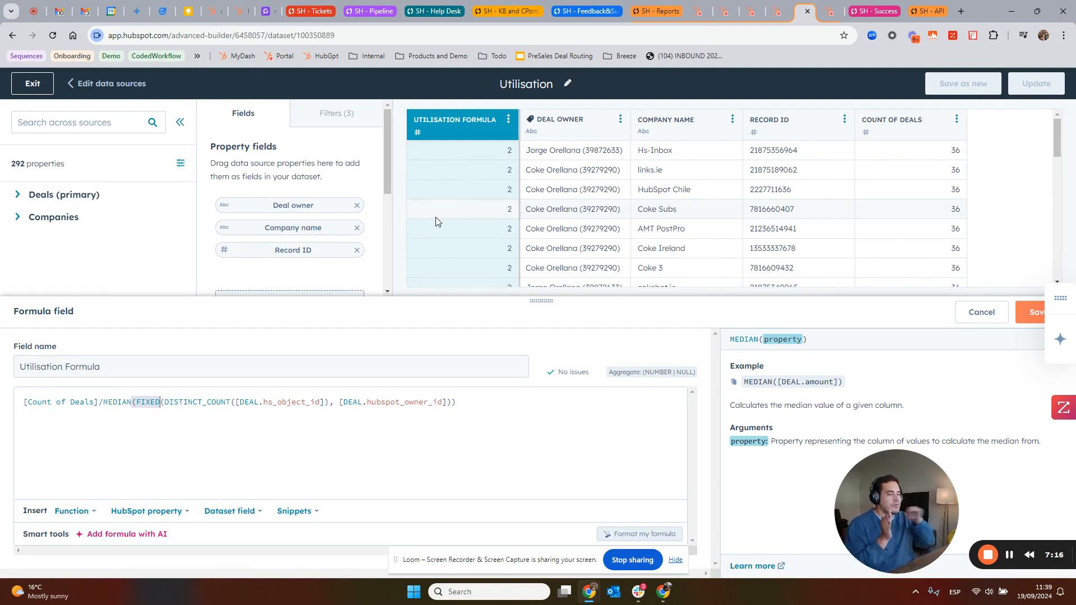
pyautogui.click(135, 412)
pyautogui.moveTo(135, 402); pyautogui.dragTo(160, 402)
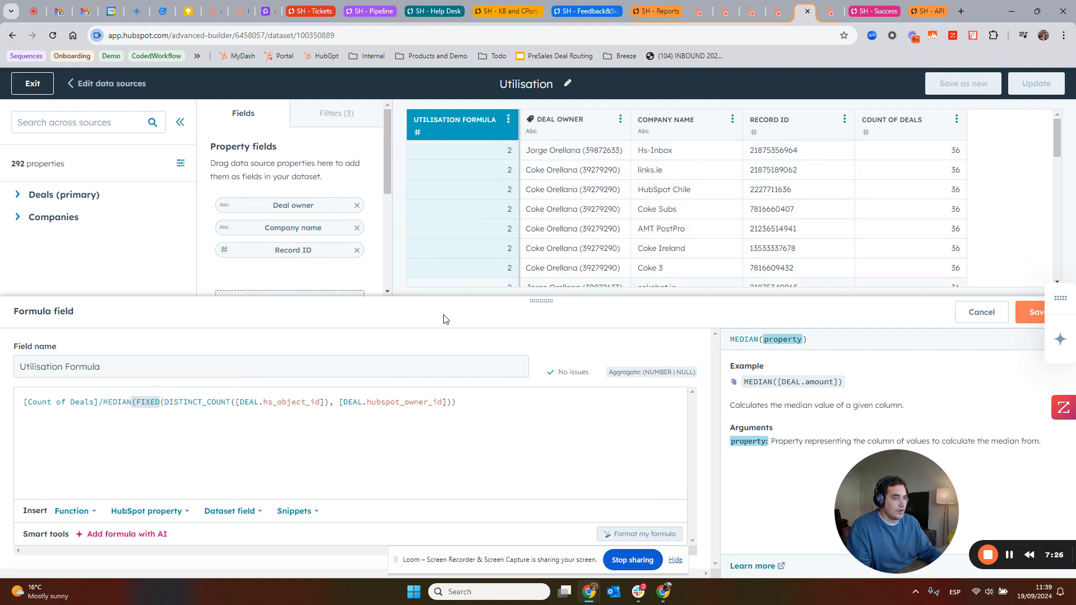
# Examine the FIXED arguments in the Utilisation Formula: the DISTINCT_COUNT of [DEAL.hs_object_id] and the [DEAL.hubspot_owner_id] dimension.
pyautogui.moveTo(238, 399); pyautogui.dragTo(320, 402)
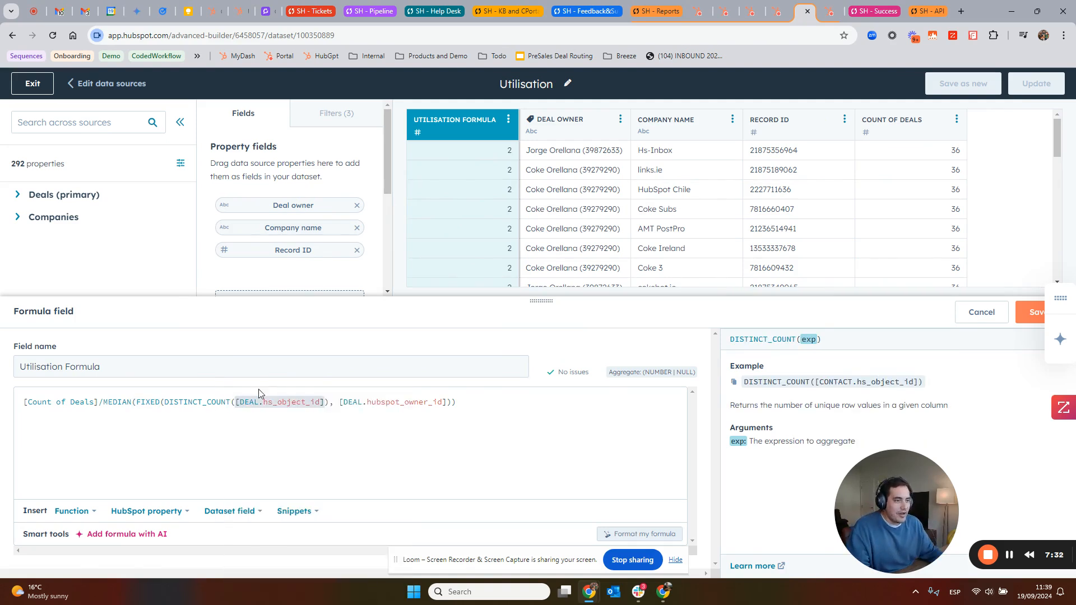
pyautogui.click(239, 402)
pyautogui.moveTo(188, 402); pyautogui.dragTo(330, 403)
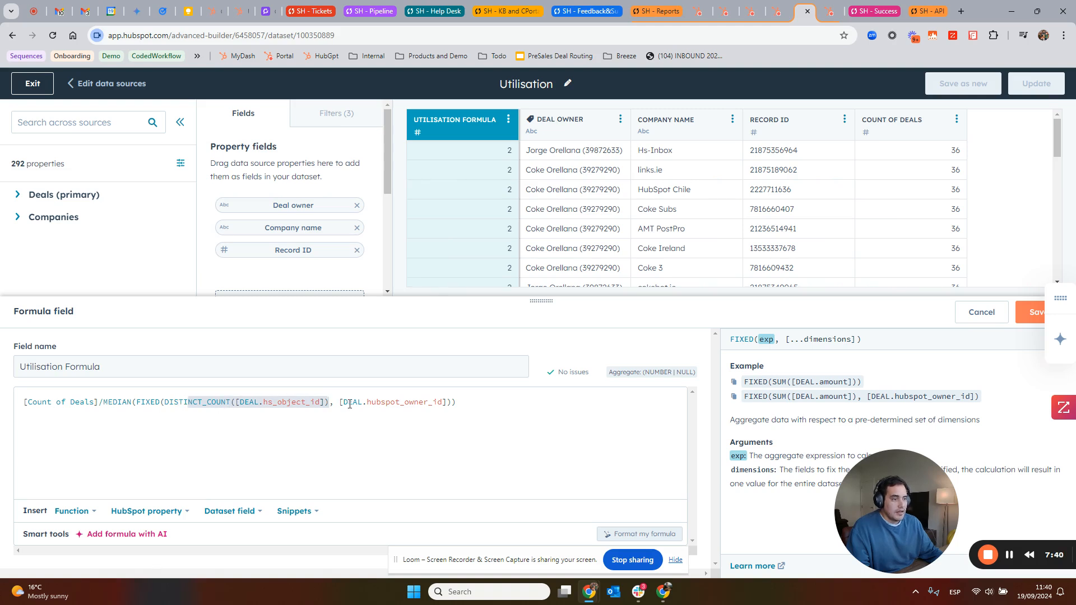
pyautogui.click(328, 404)
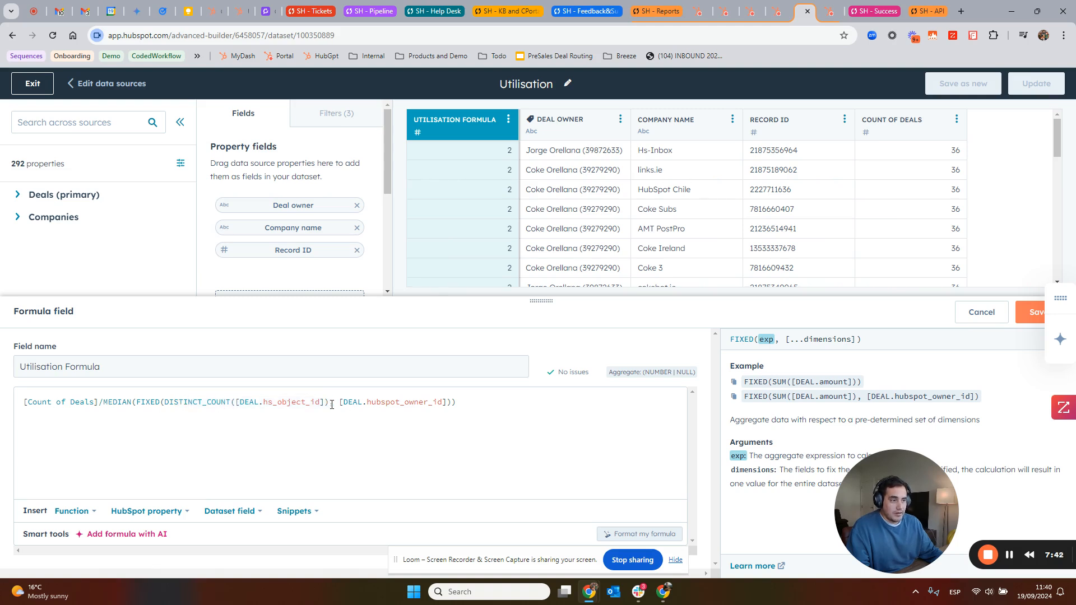
pyautogui.write(',')
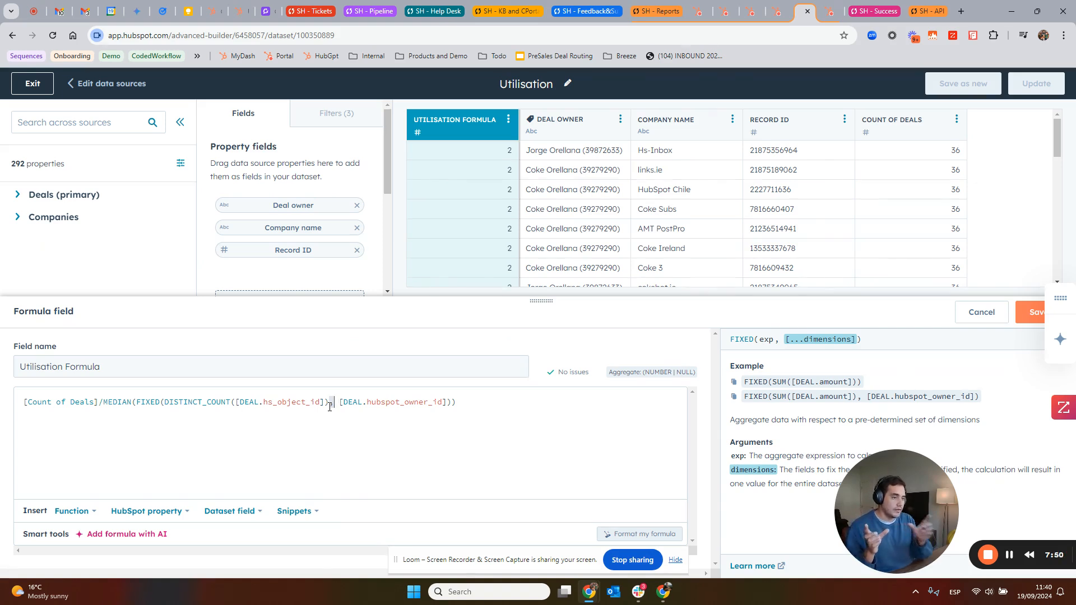
pyautogui.press('End')
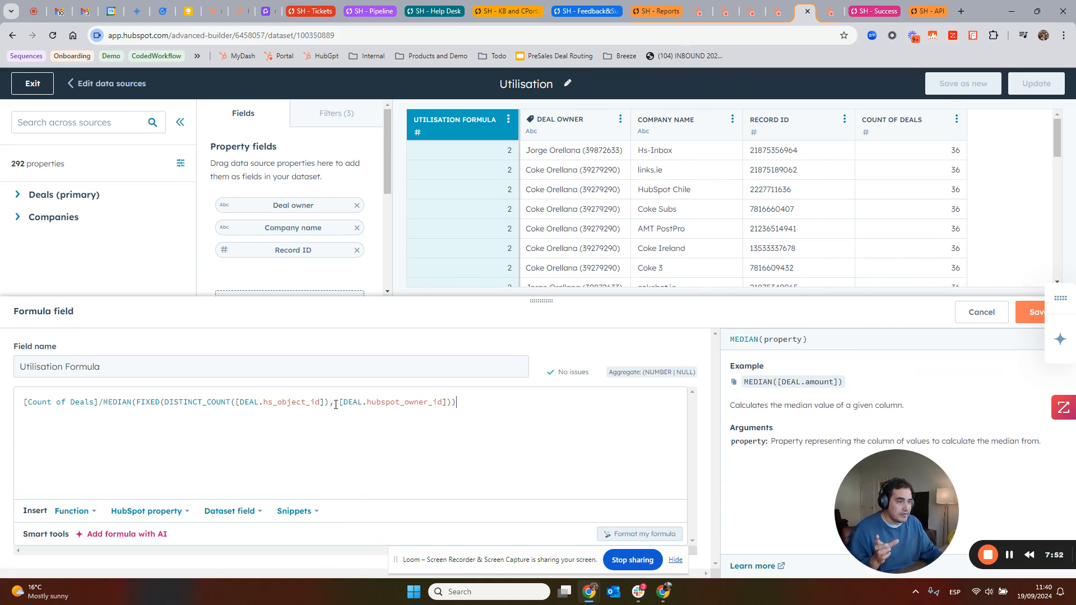
pyautogui.moveTo(164, 402); pyautogui.dragTo(329, 403)
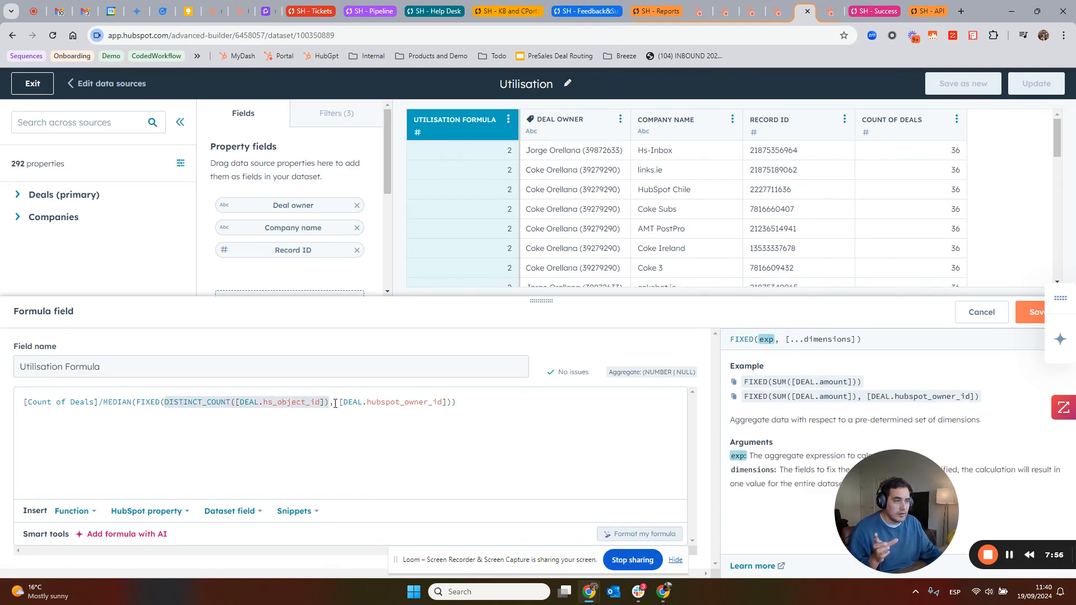
pyautogui.moveTo(340, 402); pyautogui.dragTo(451, 402)
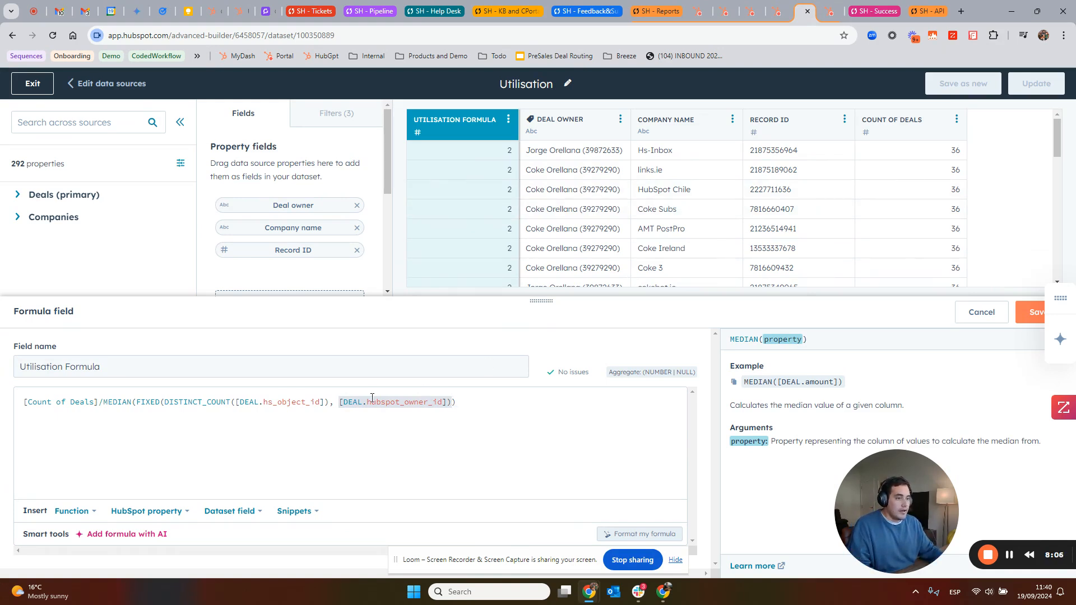
# Copy the complete FIXED expression from inside MEDIAN in the Utilisation Formula and close the field without saving.
pyautogui.moveTo(469, 404); pyautogui.dragTo(137, 405)
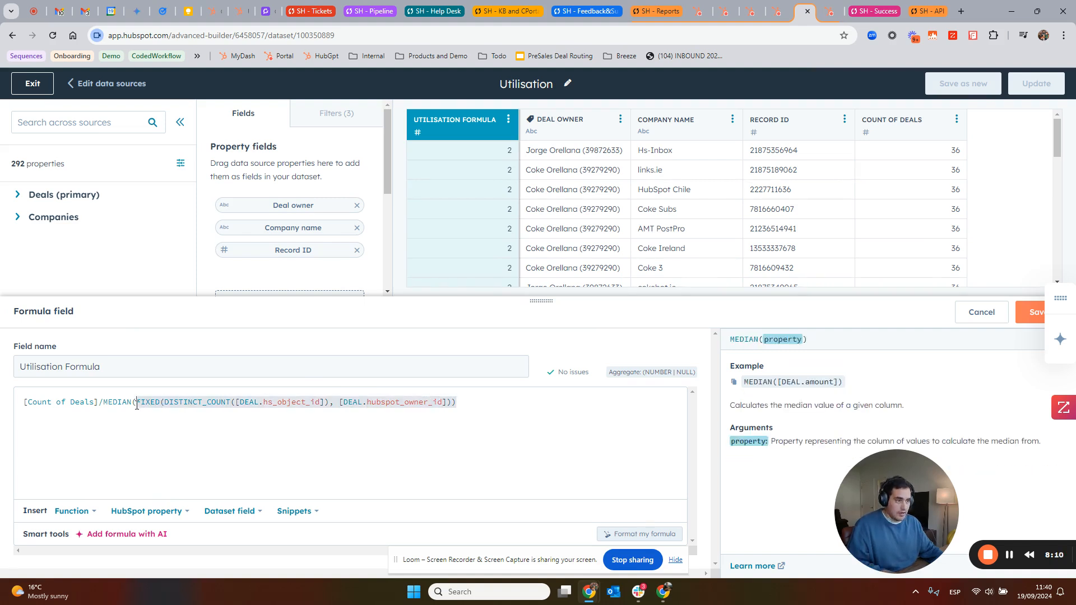
pyautogui.click(375, 406)
pyautogui.moveTo(449, 402); pyautogui.dragTo(135, 404)
pyautogui.hotkey('ctrl', 'c')
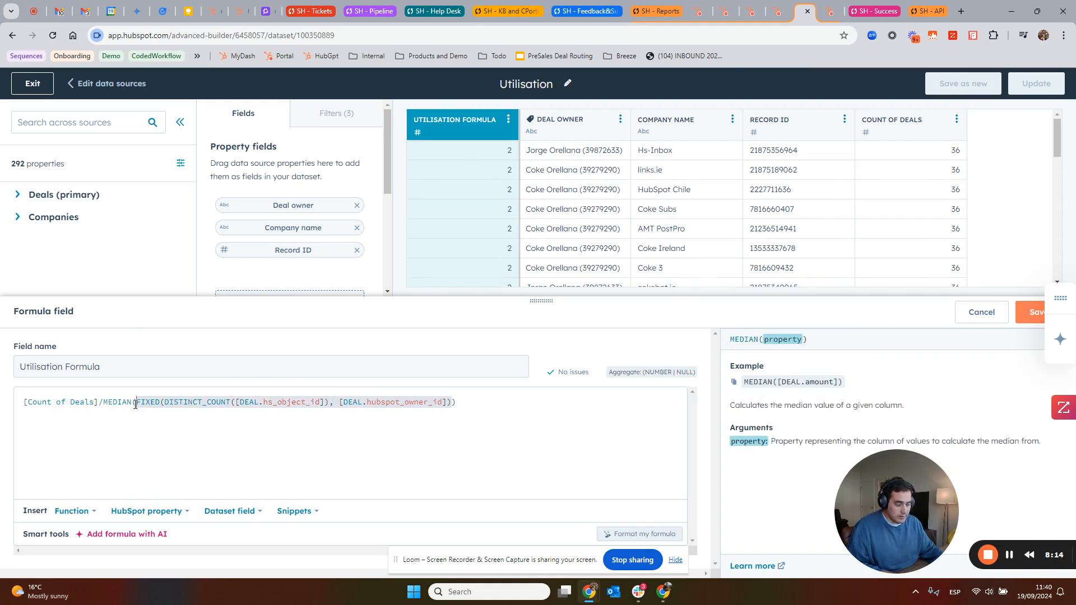
pyautogui.click(981, 312)
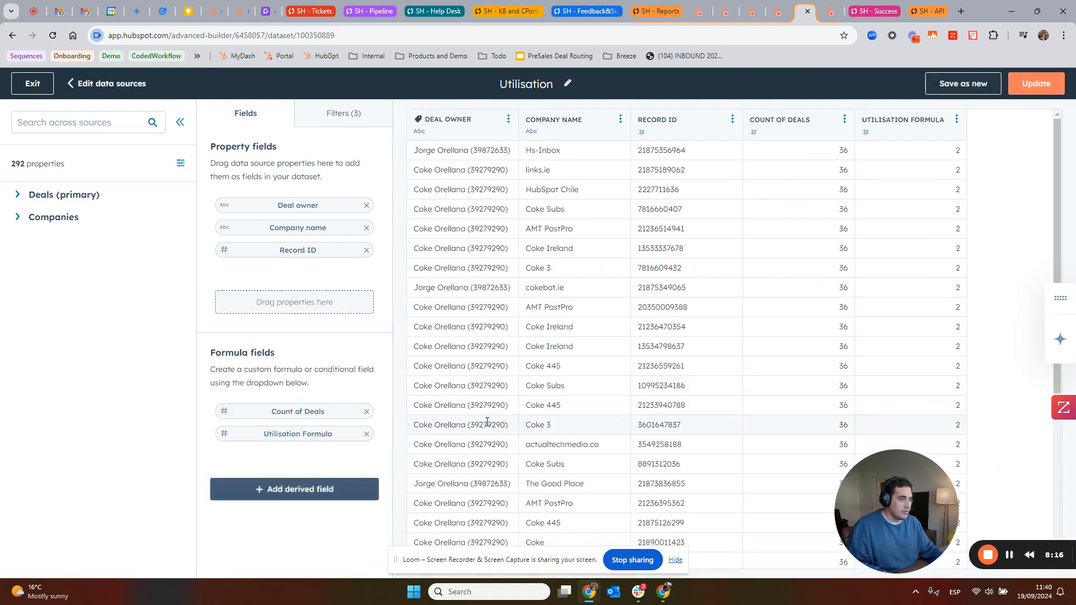
# Add a formula field to the dataset containing FIXED(DISTINCT_COUNT([DEAL.hs_object_id]), [DEAL.hubspot_owner_id]).
pyautogui.click(310, 493)
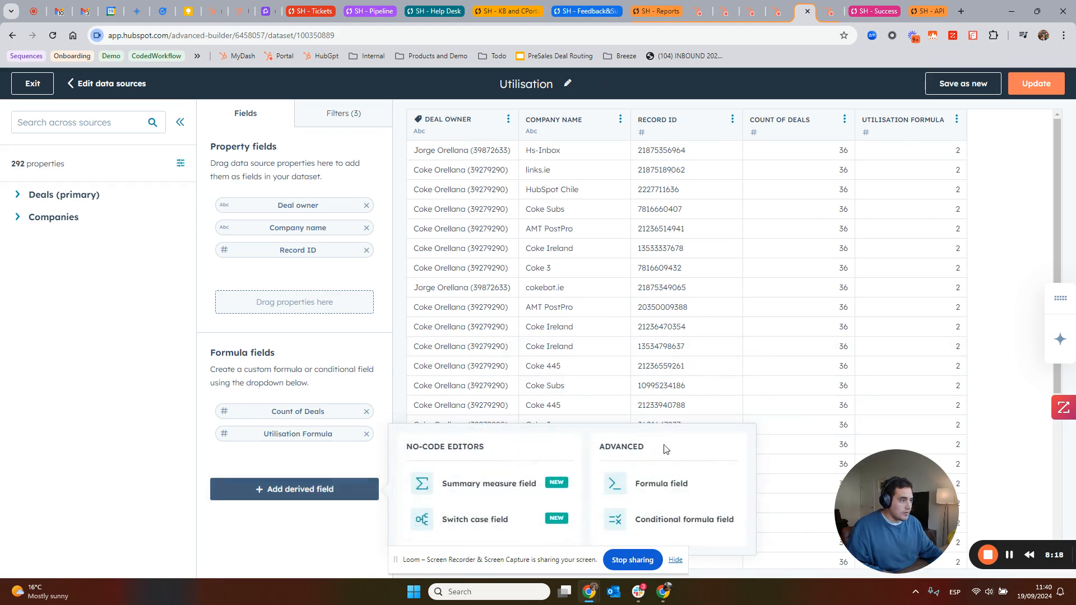
pyautogui.click(647, 484)
pyautogui.hotkey('ctrl', 'v')
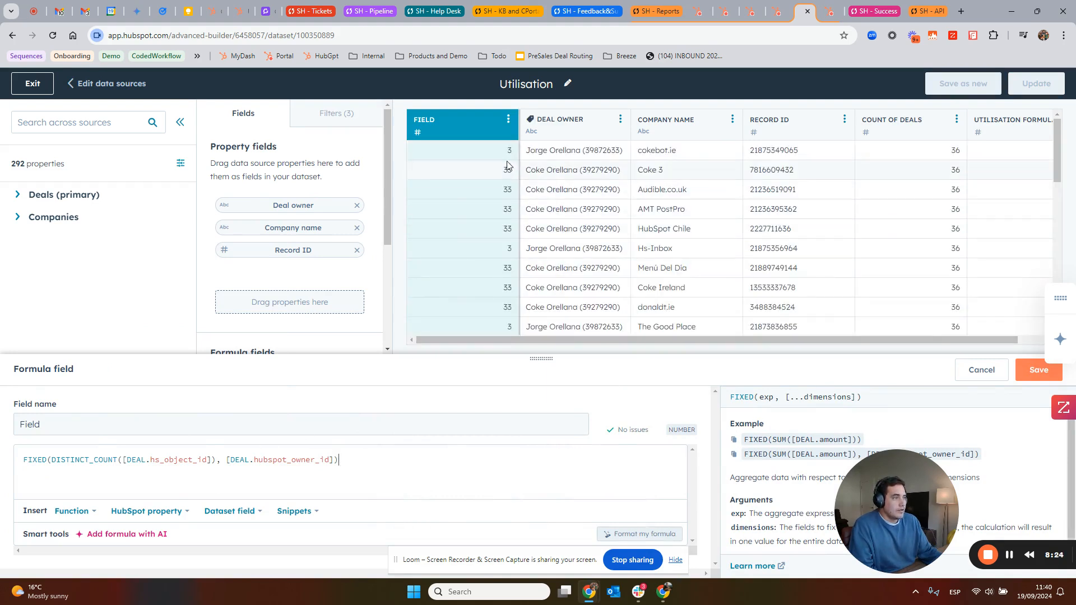
# Compare the FIXED field's values with the deal owner and company of each preview row, then discard the field.
pyautogui.doubleClick(506, 170)
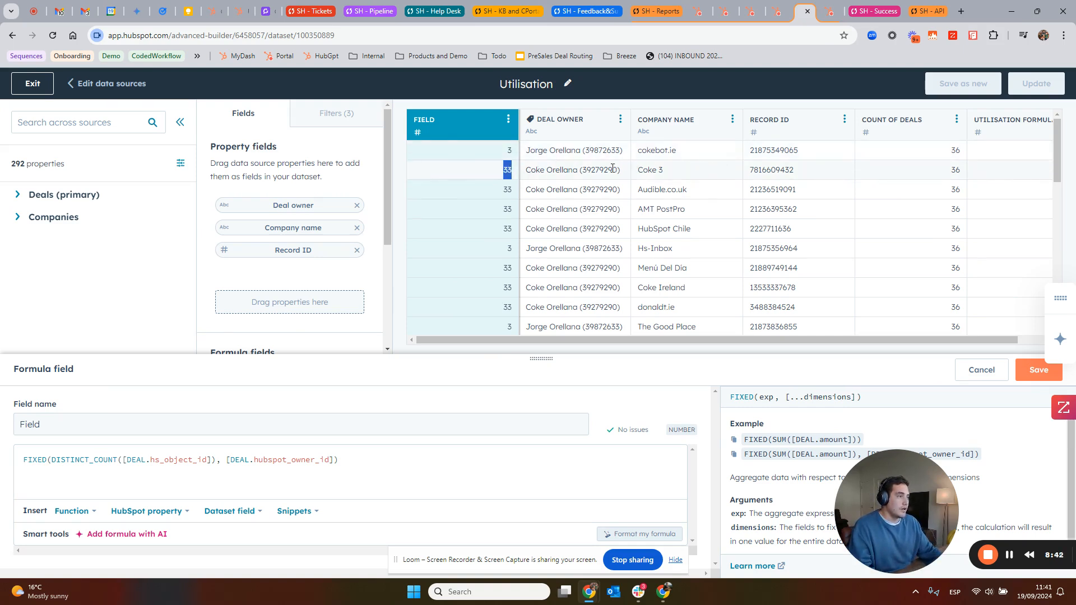
pyautogui.moveTo(637, 170); pyautogui.dragTo(672, 172)
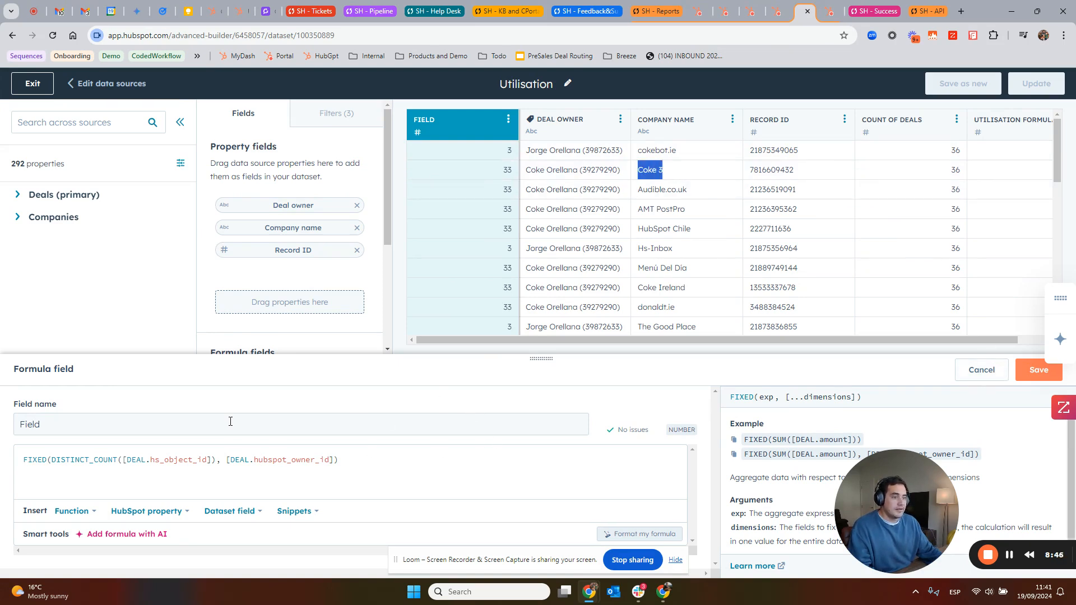
pyautogui.click(982, 370)
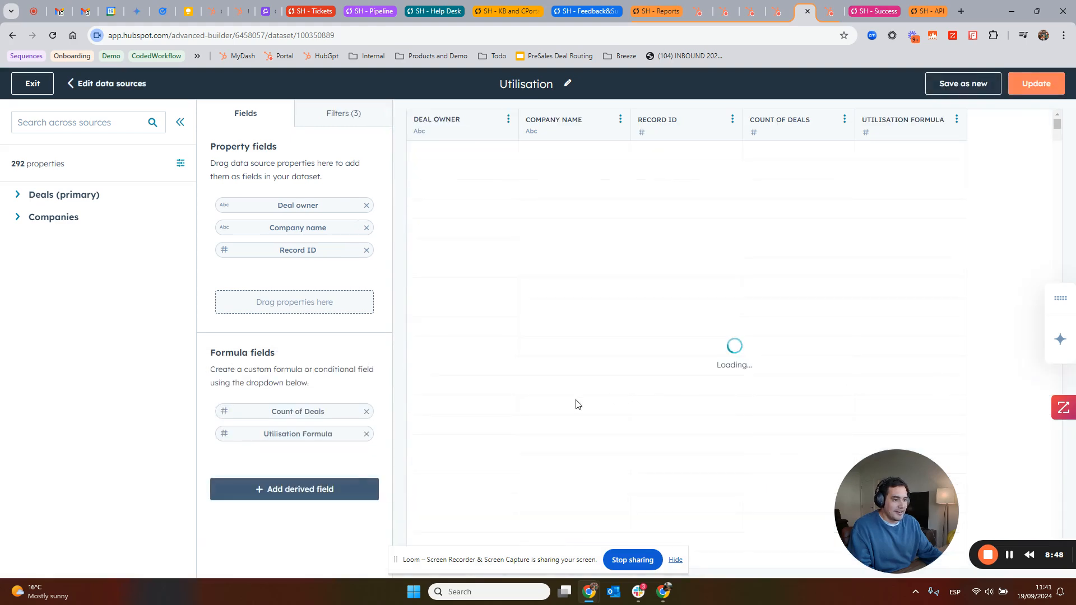
# Reopen the Utilisation Formula for editing and examine its [DEAL.hubspot_owner_id] dimension and the MEDIAN function.
pyautogui.click(291, 430)
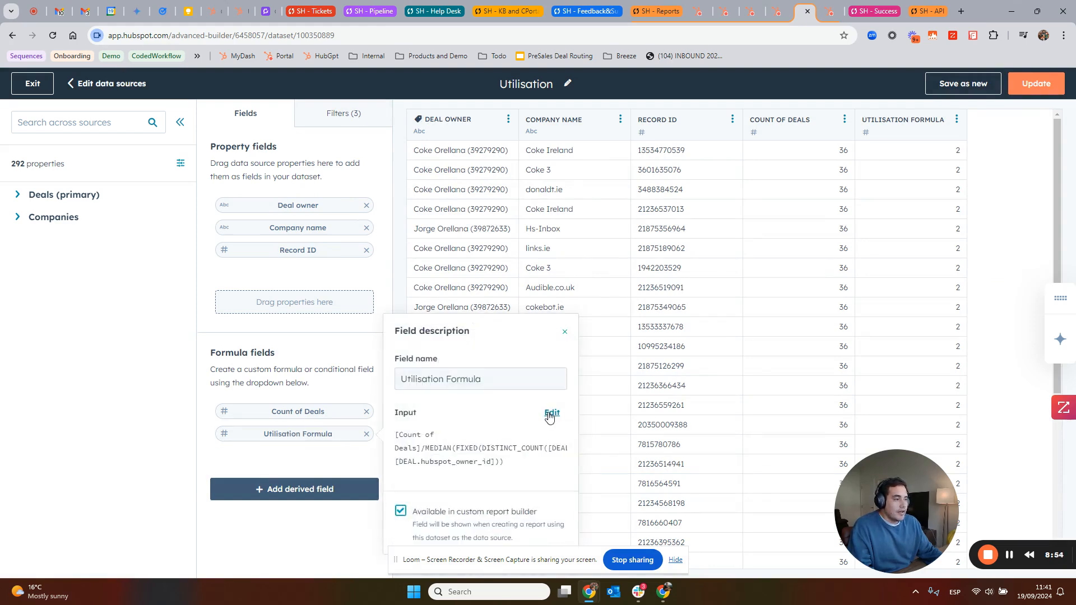
pyautogui.click(548, 413)
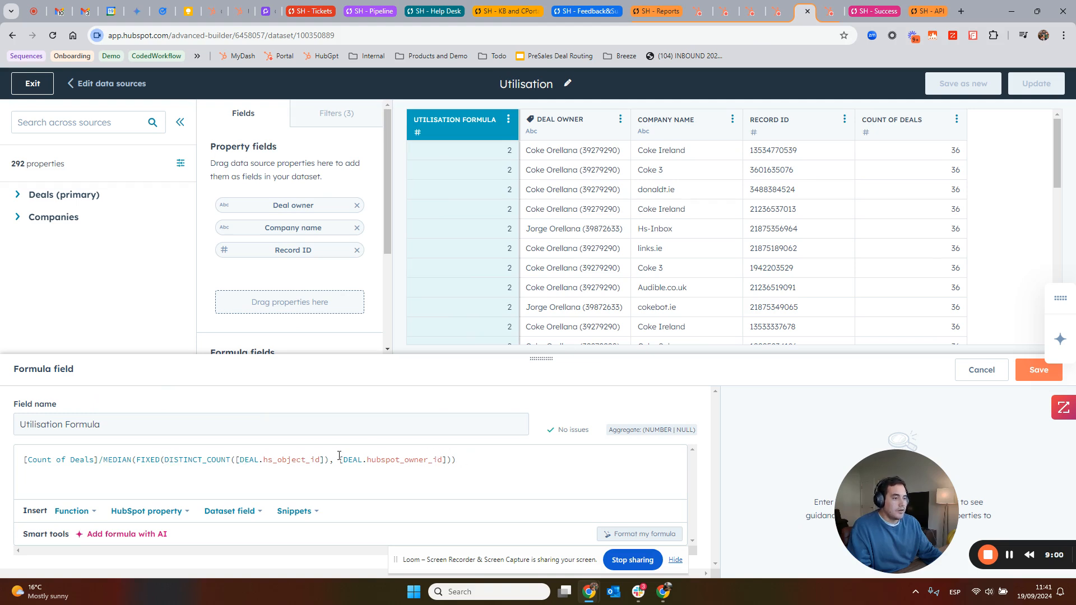
pyautogui.moveTo(338, 461); pyautogui.dragTo(452, 461)
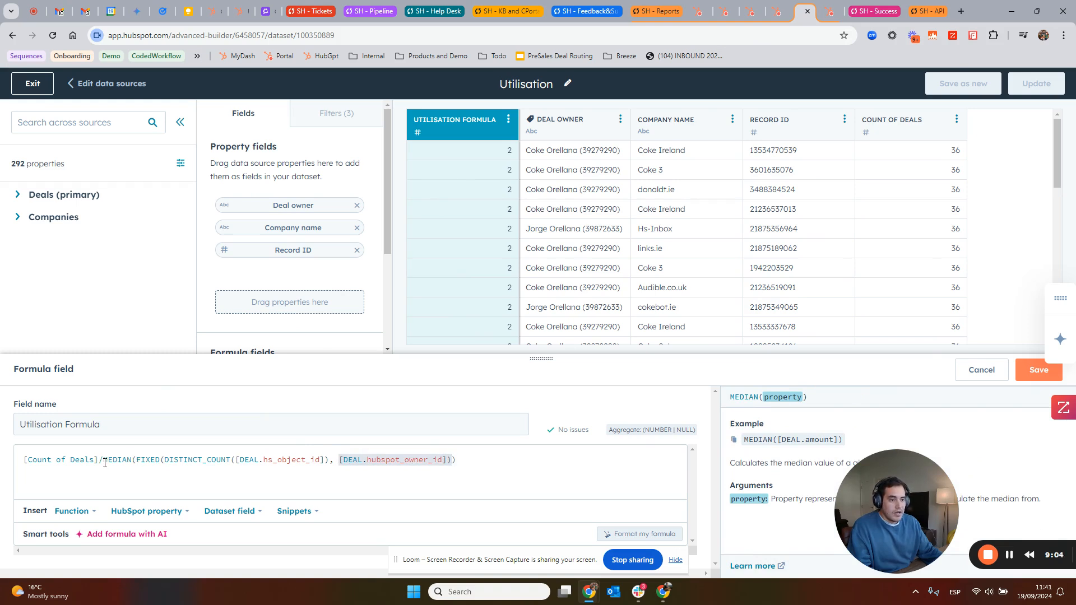
pyautogui.moveTo(104, 458); pyautogui.dragTo(135, 461)
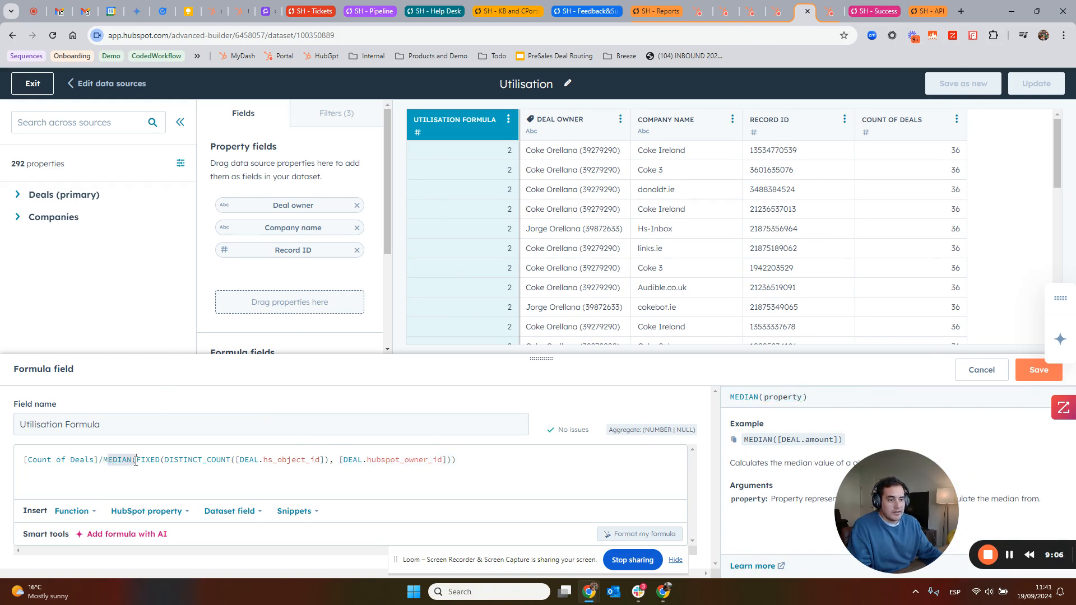
# Examine the [Count of Deals] numerator and the MEDIAN function in the Utilisation Formula, and close the field without saving.
pyautogui.click(134, 461)
pyautogui.moveTo(26, 459); pyautogui.dragTo(97, 460)
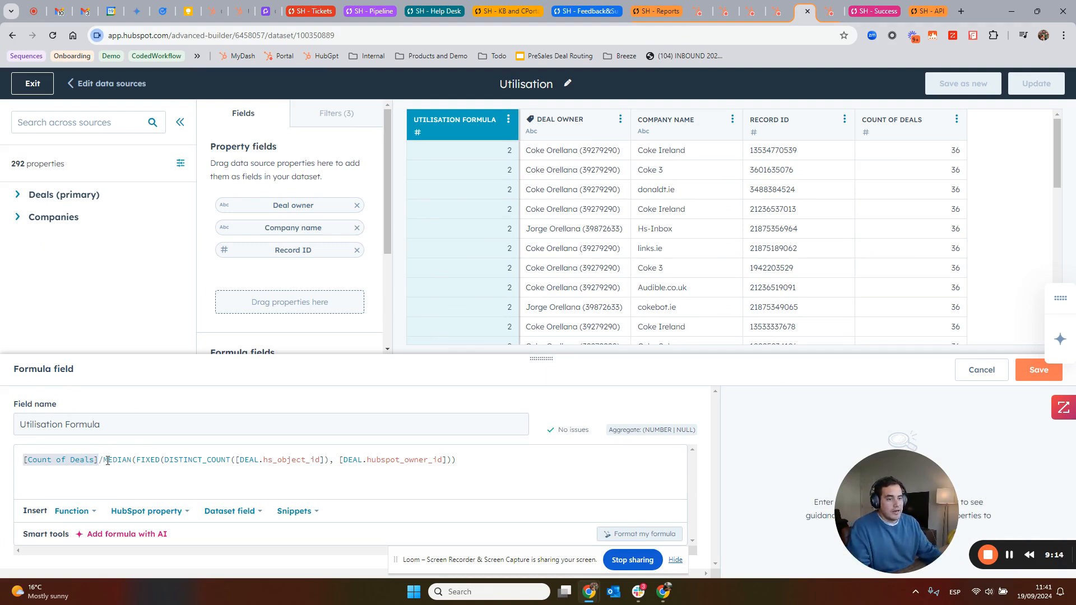
pyautogui.moveTo(103, 460); pyautogui.dragTo(137, 460)
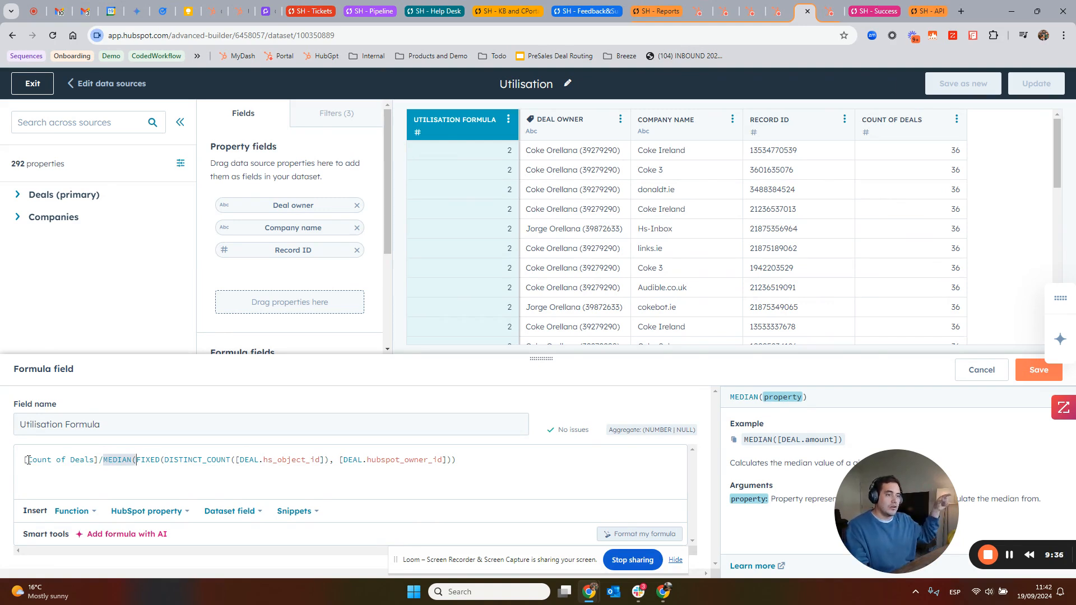
pyautogui.click(984, 369)
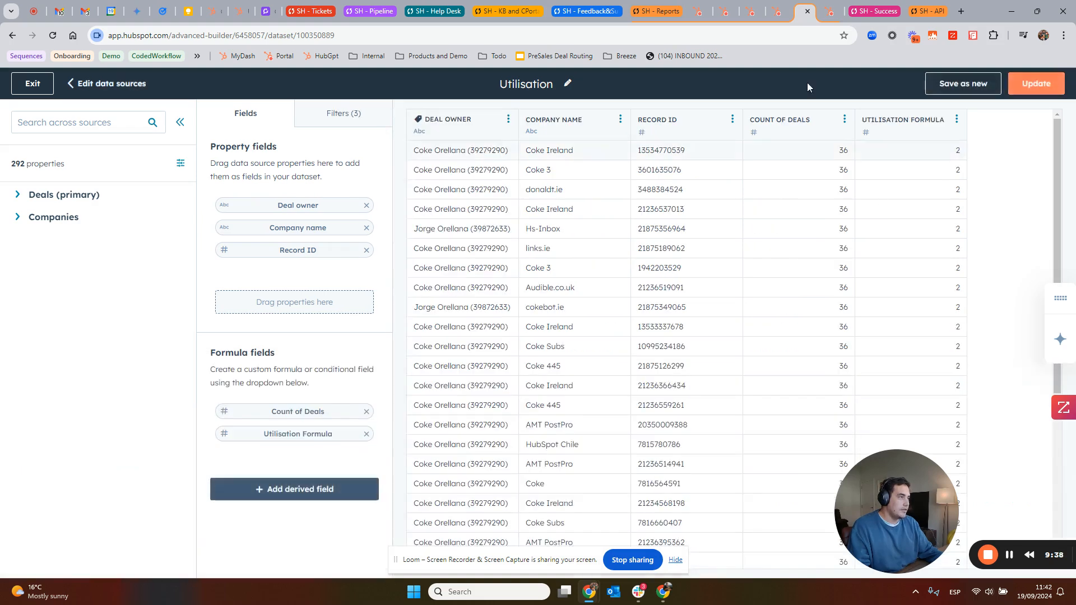
# In the Utilisation per deal report, set the format of the Utilisation Formula value to Auto.
pyautogui.click(829, 12)
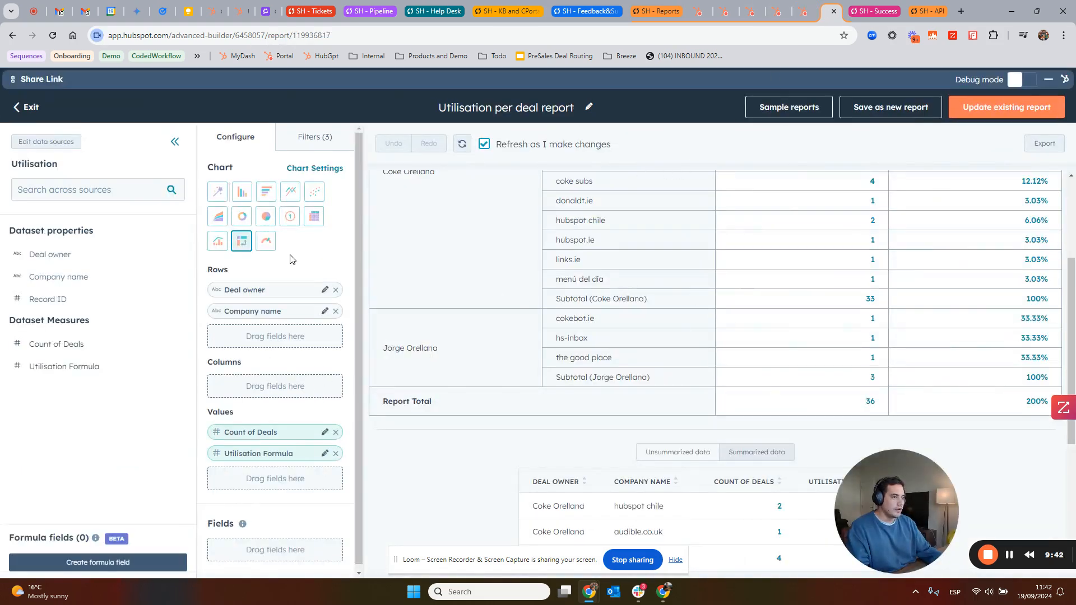
pyautogui.click(325, 454)
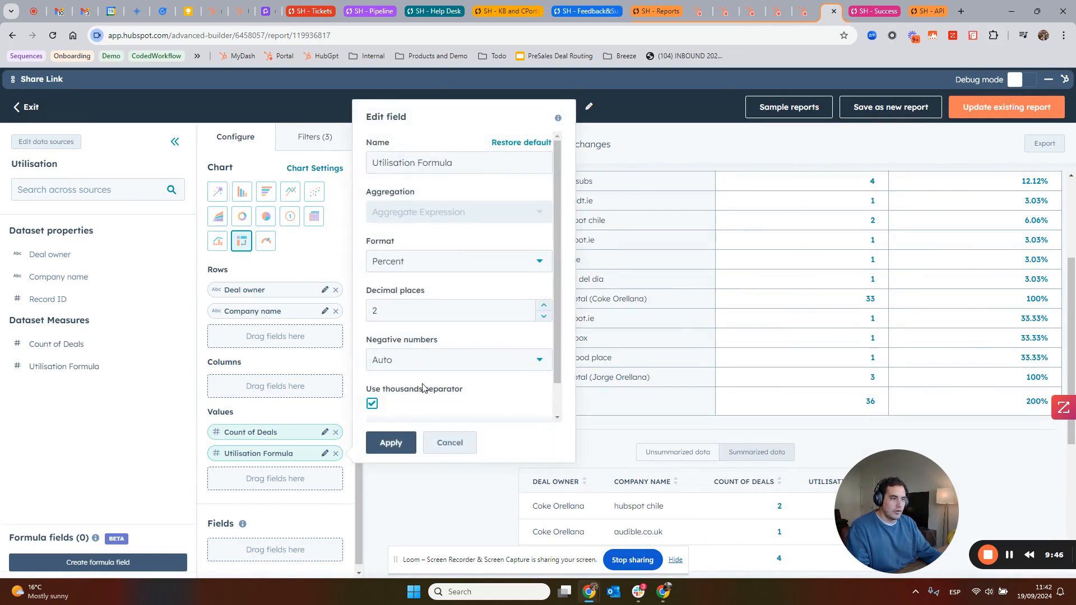
pyautogui.click(436, 266)
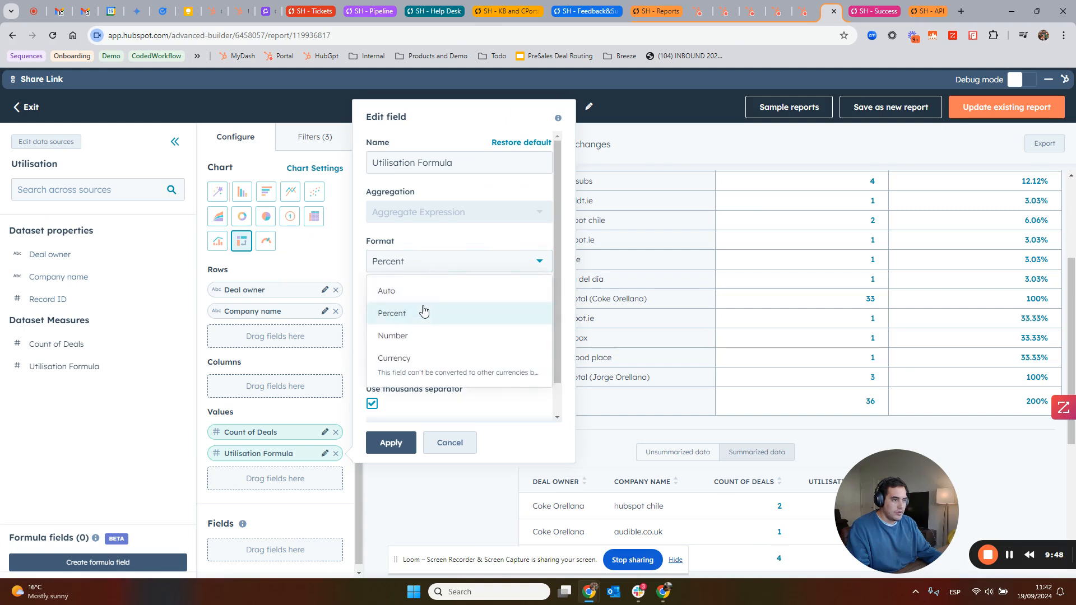
pyautogui.click(417, 299)
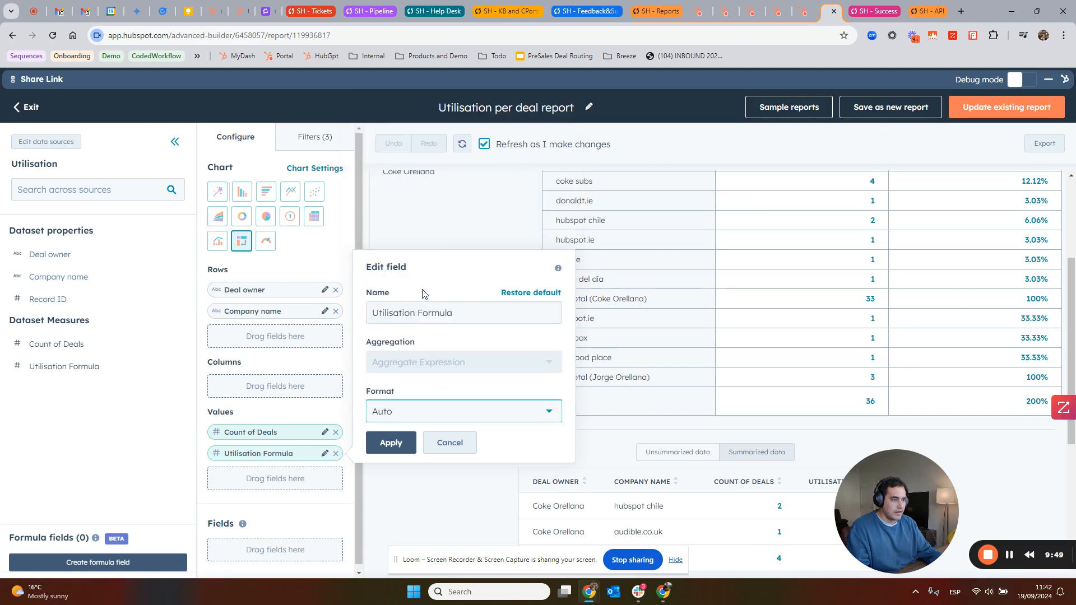
pyautogui.click(391, 443)
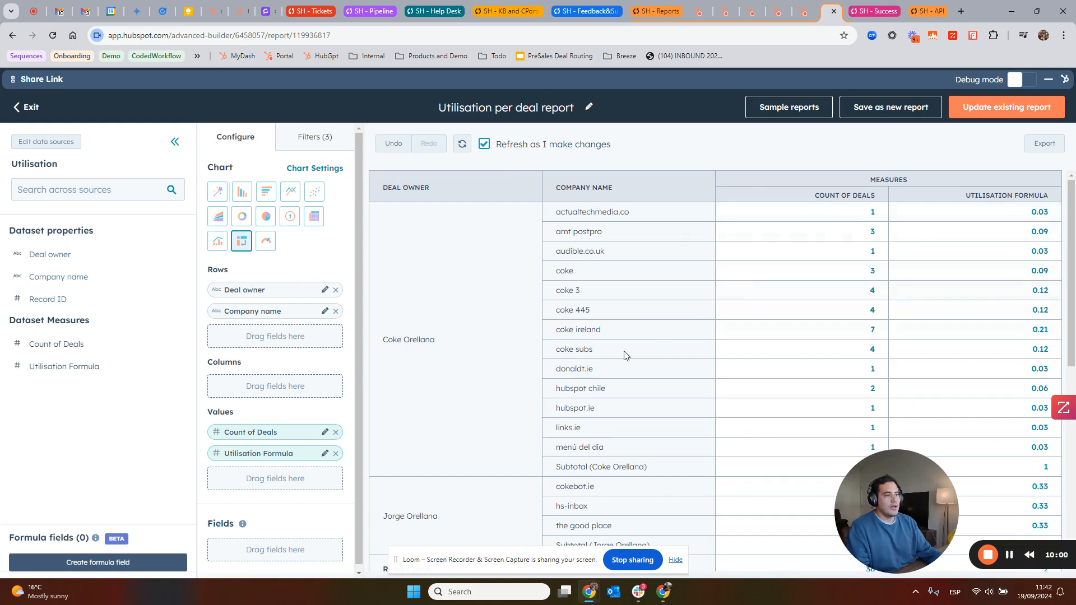
# Set the Utilisation Formula value's format to Percent and review each company's share and the owner subtotals in the report.
pyautogui.click(324, 459)
pyautogui.click(411, 419)
pyautogui.click(410, 454)
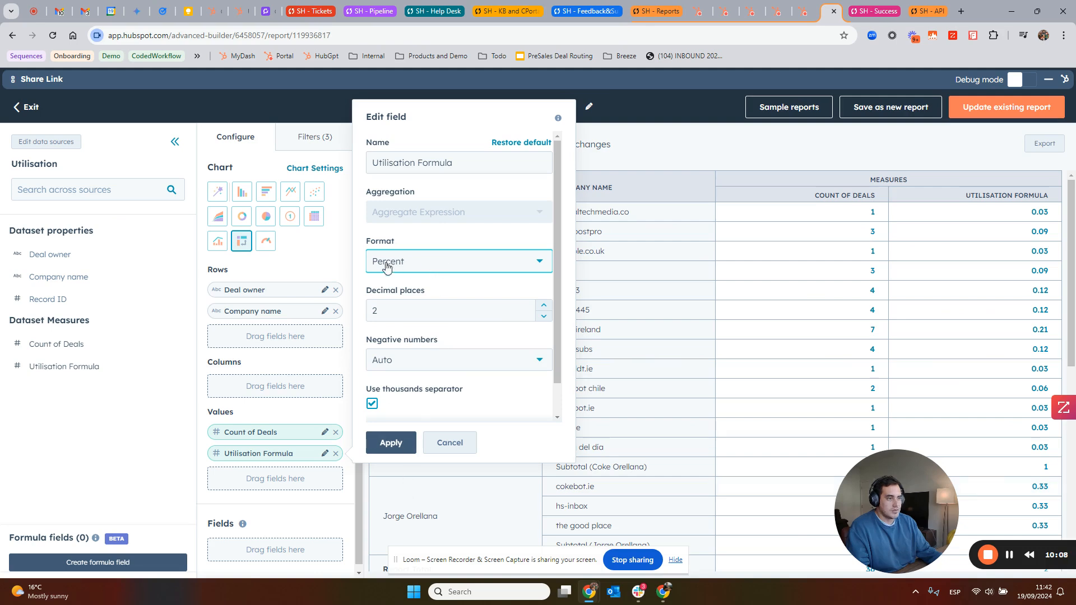
pyautogui.click(390, 444)
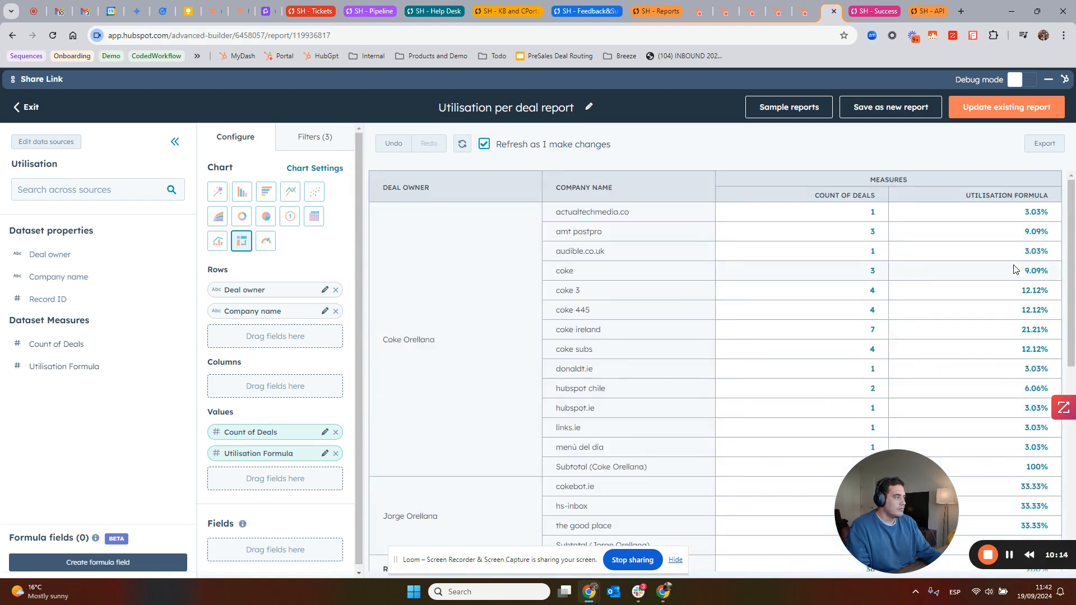
pyautogui.scroll(-3, 1035, 336)
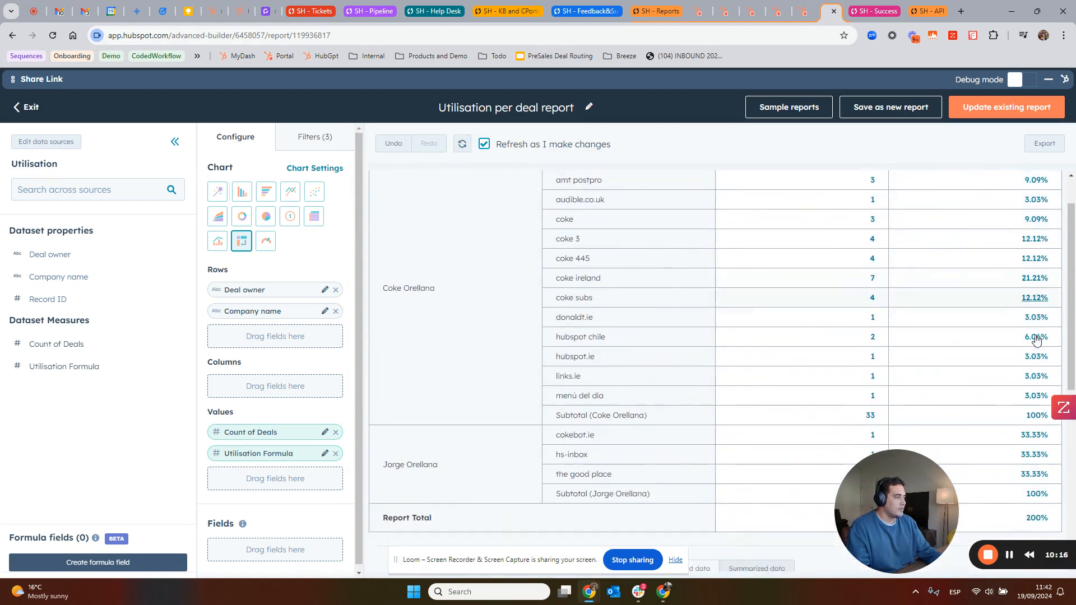
pyautogui.scroll(3, 715, 315)
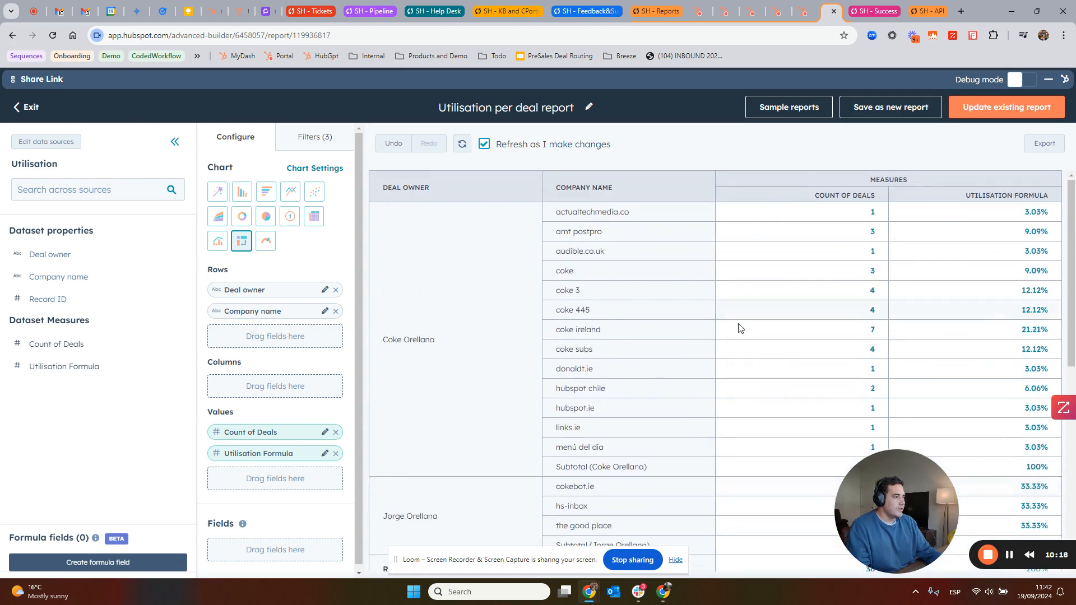